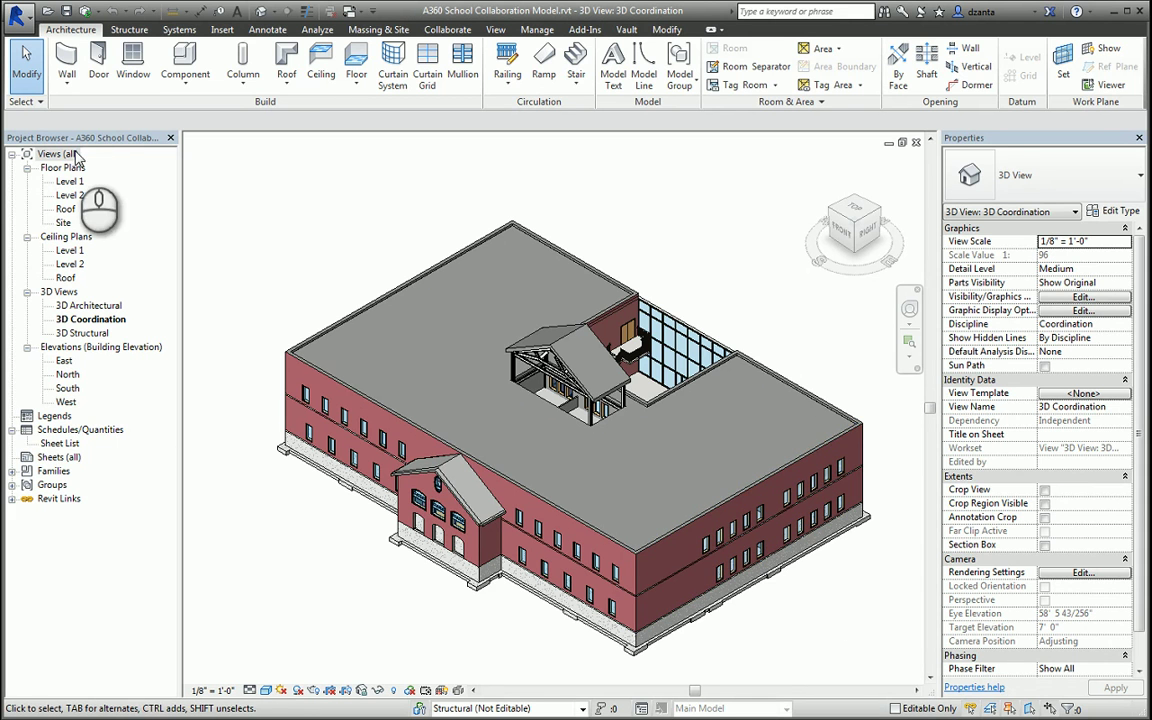
Start a new sheet from the View tab's Sheet command
right_click(62, 458)
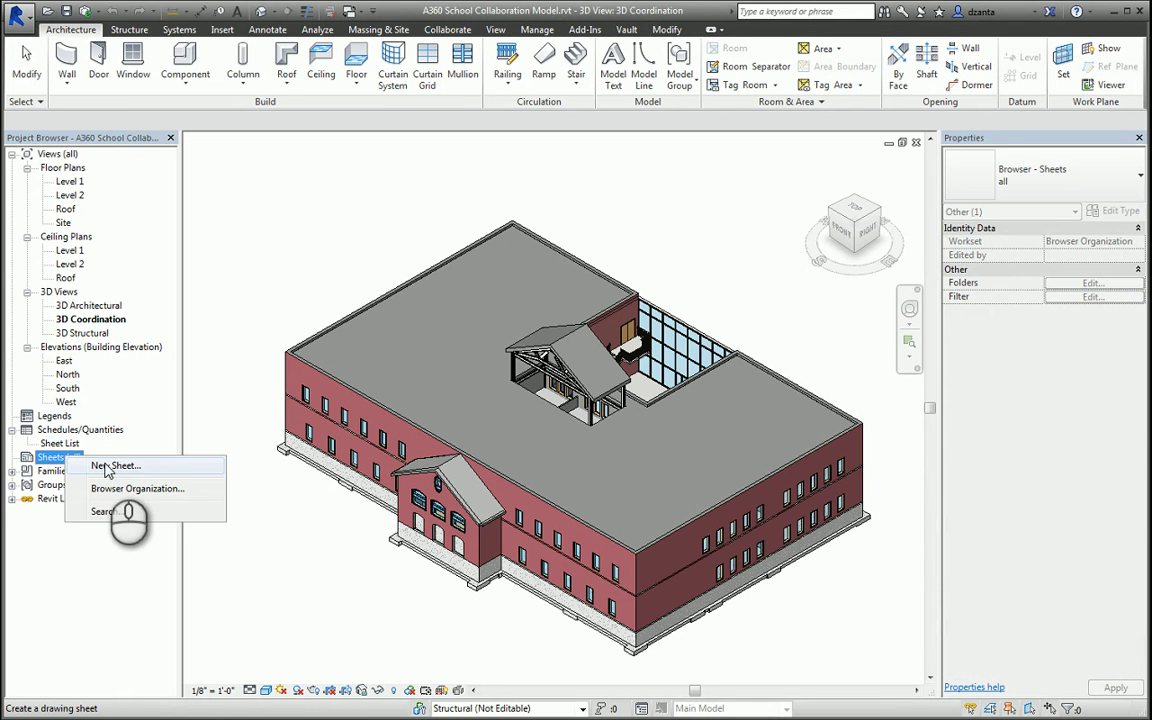
left_click(309, 244)
left_click(496, 30)
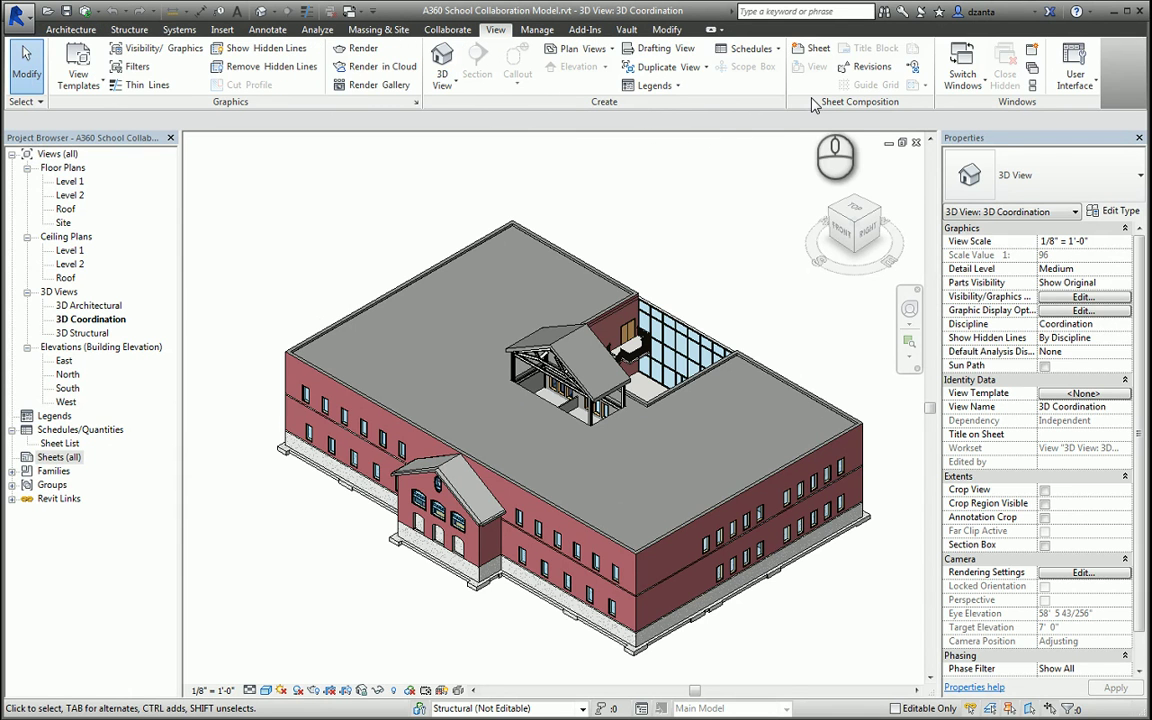
left_click(812, 48)
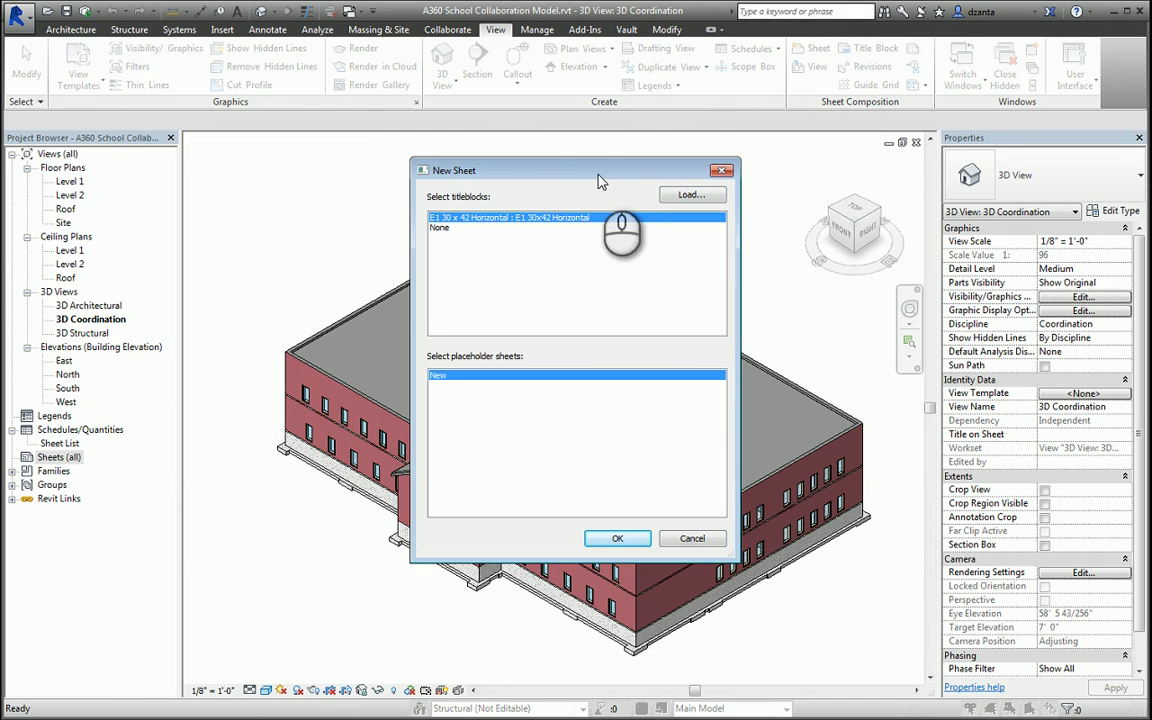
left_click_drag(598, 178, 370, 177)
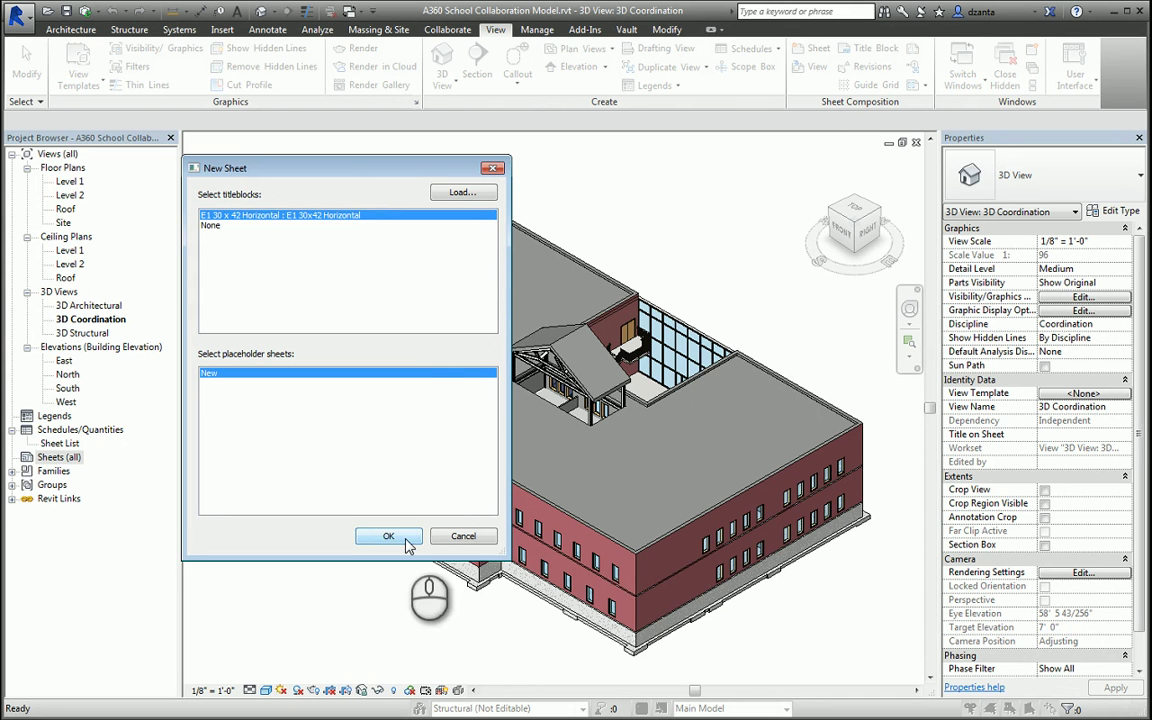
Load the E 34 x 44 Horizontal.rfa titleblock from the Titleblocks folder
left_click(472, 194)
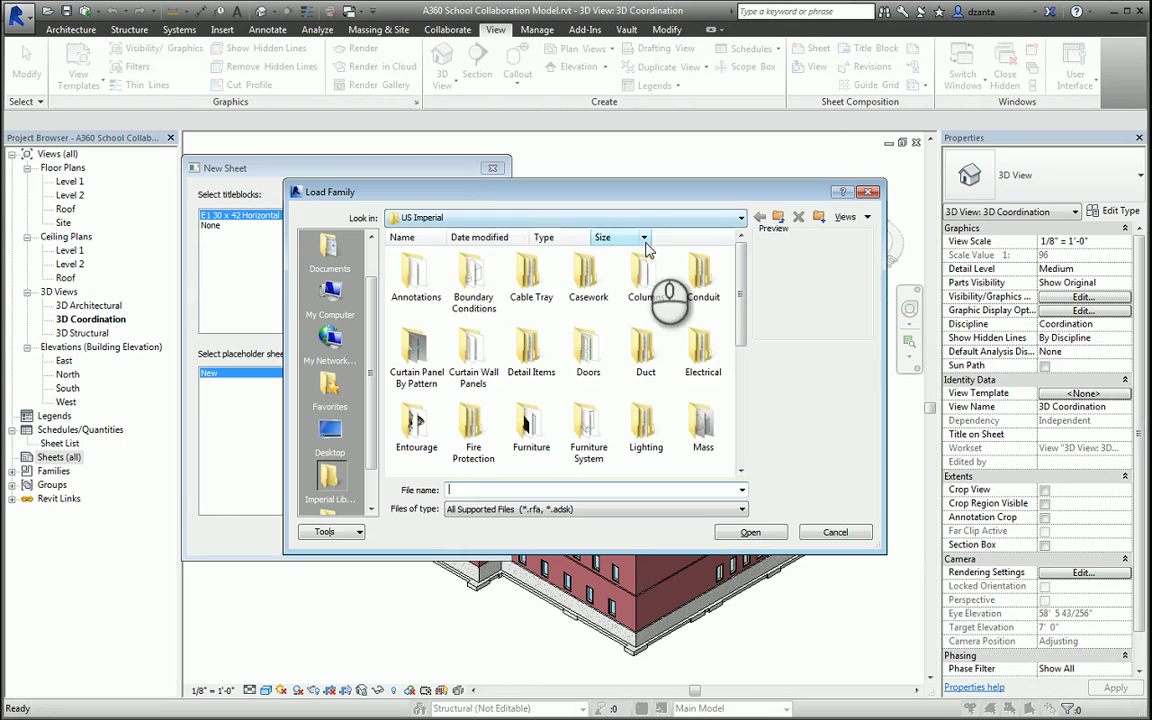
scroll(688, 270, "down", 5)
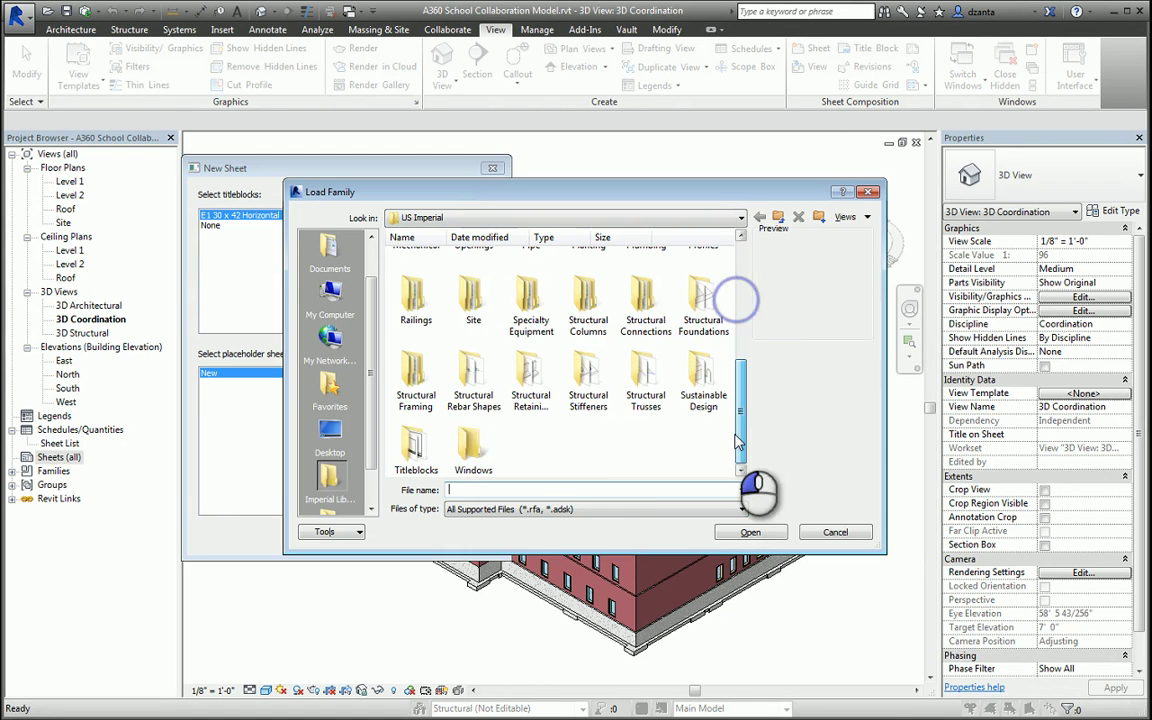
double_click(413, 453)
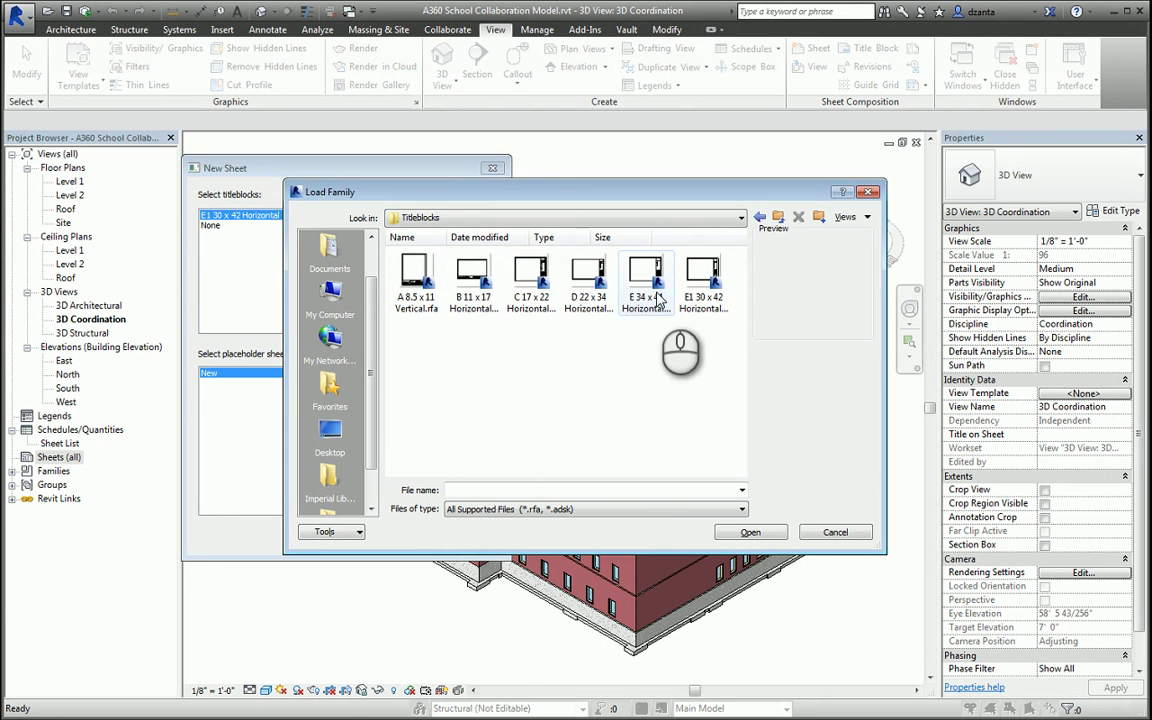
left_click(645, 285)
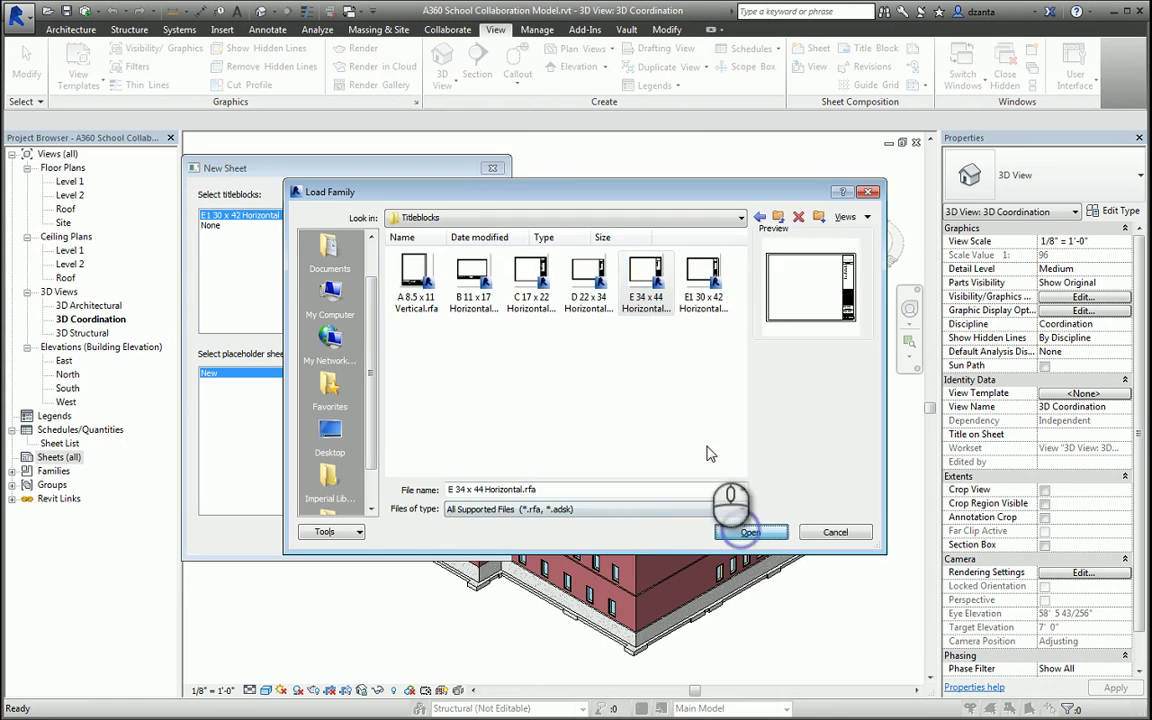
left_click(750, 532)
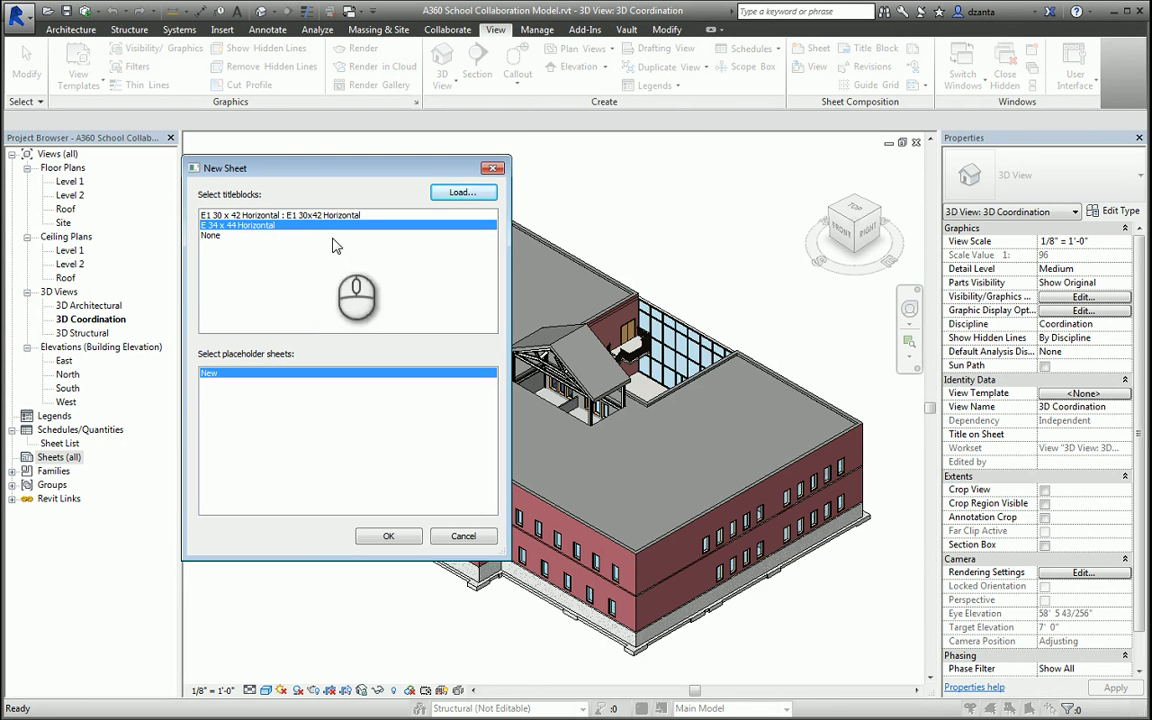
Create the sheet on the E 34 x 44 titleblock and rename it number A1, name Plans
left_click(388, 536)
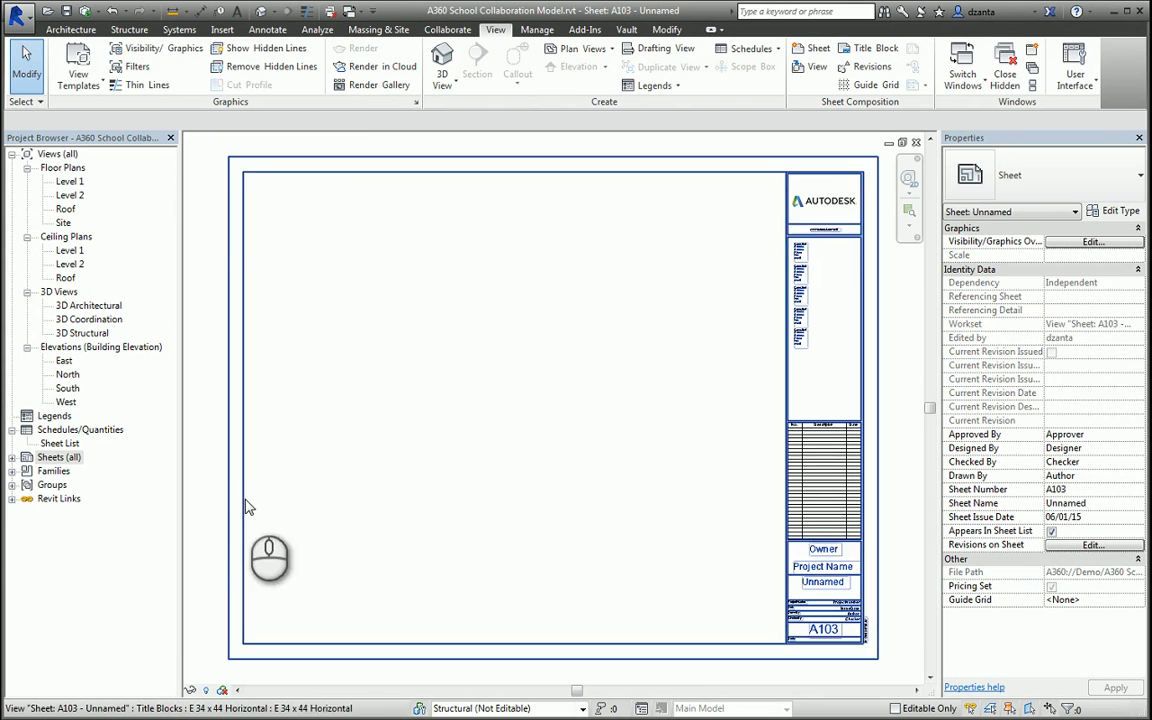
left_click(12, 457)
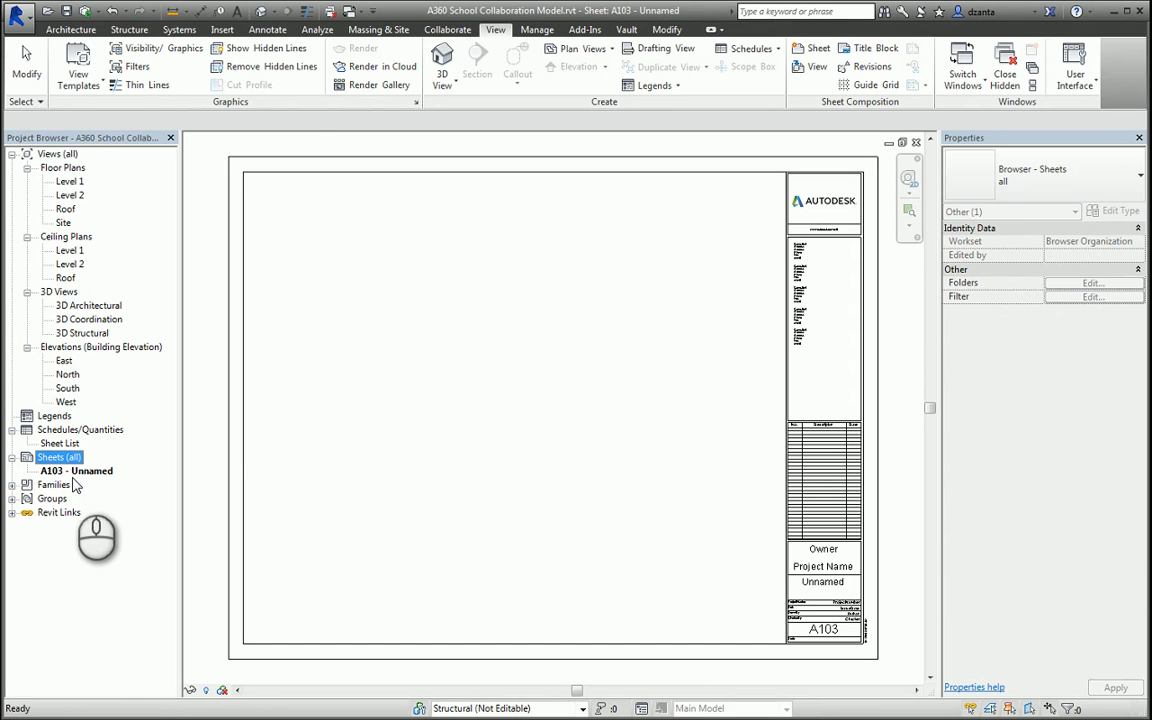
right_click(121, 468)
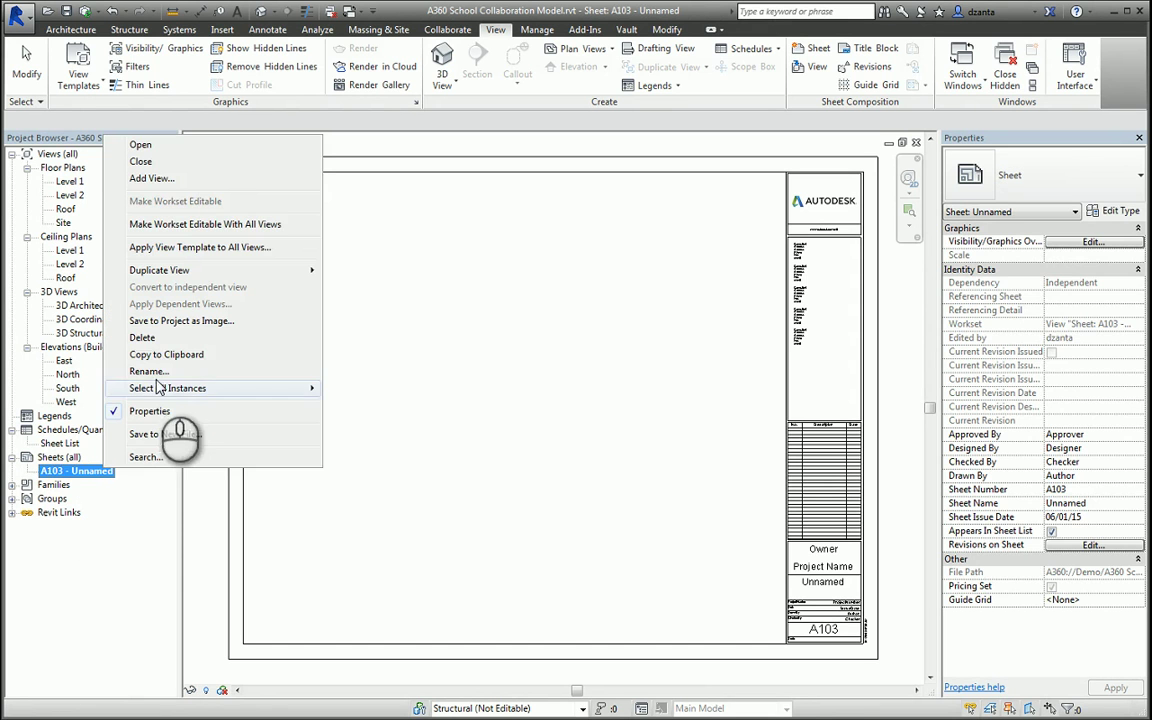
left_click(149, 371)
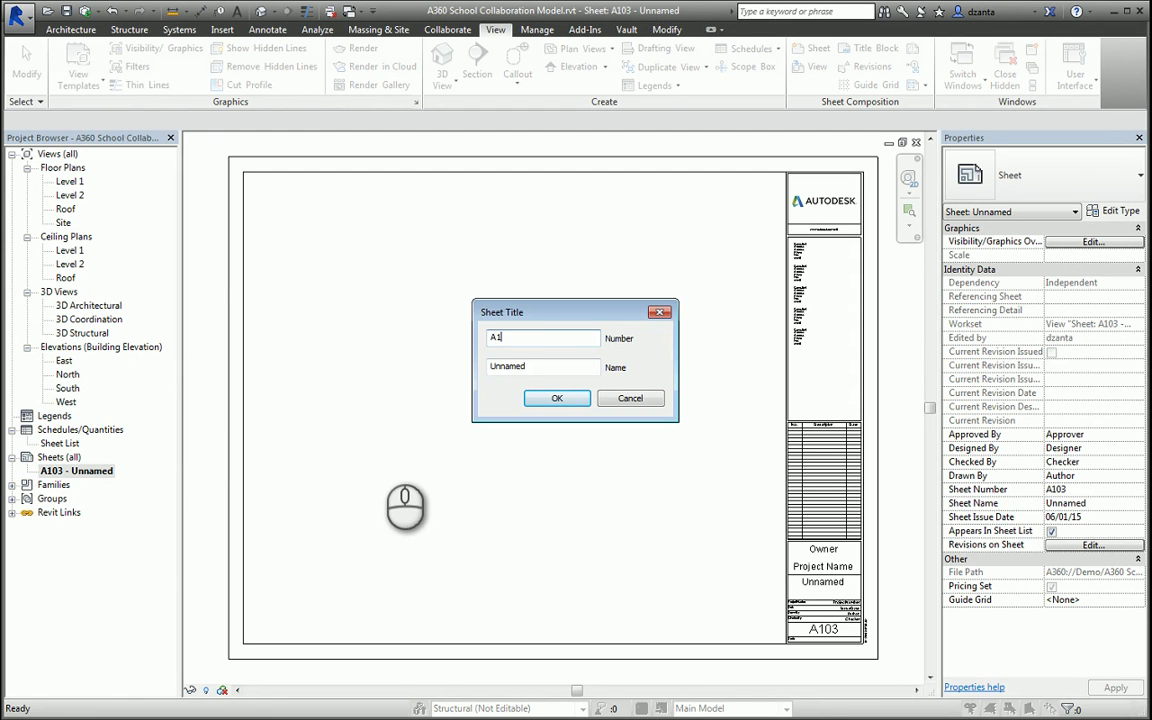
type("A1")
key("Tab")
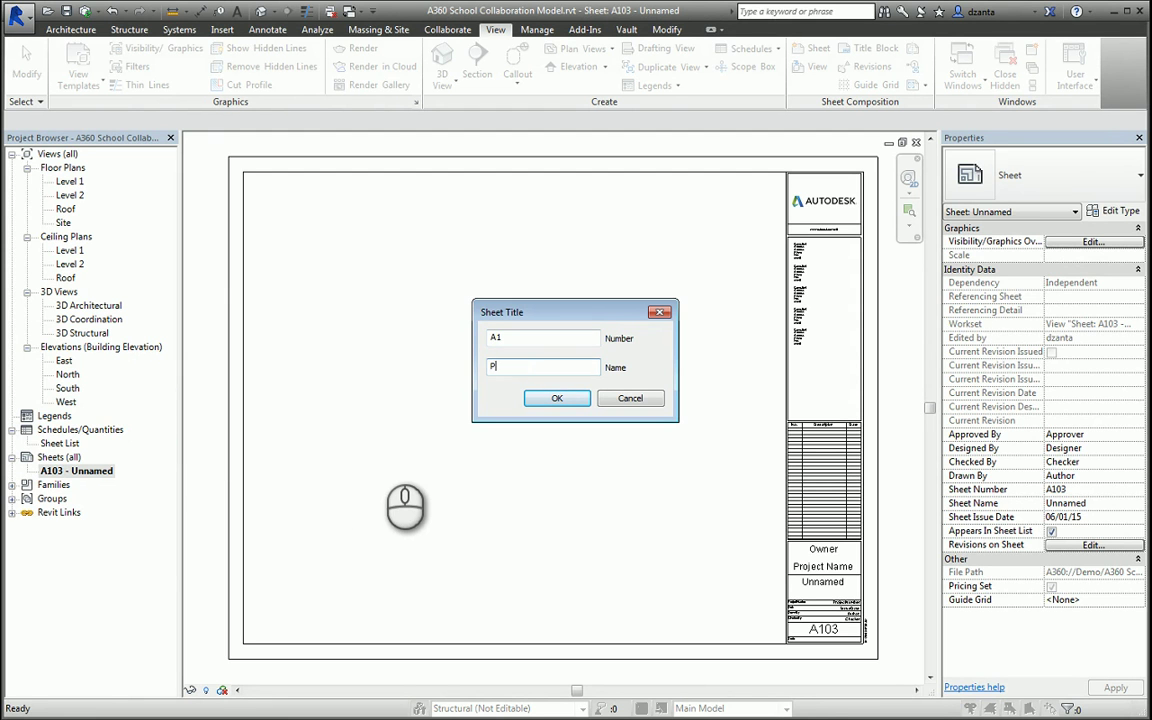
type("Plans")
key("Return")
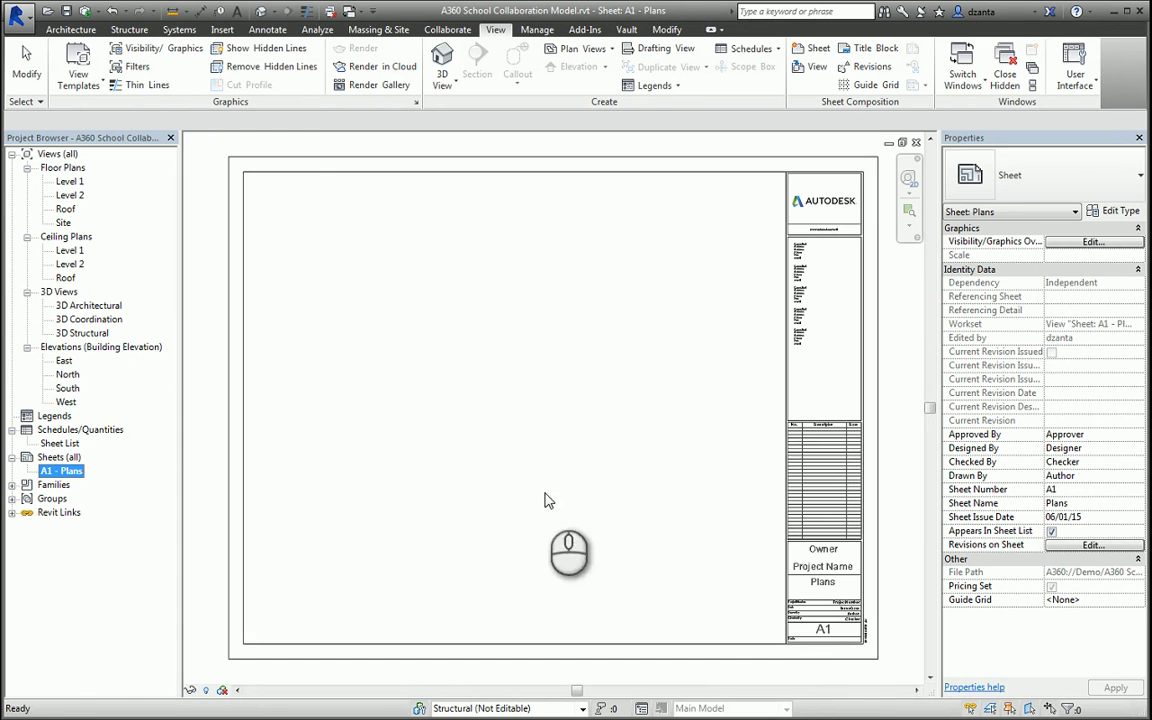
Edit the title block's sheet number to A101, then zoom back to the whole sheet
scroll(812, 672, "up", 3)
middle_click_drag(885, 620, 812, 501)
scroll(813, 495, "up", 1)
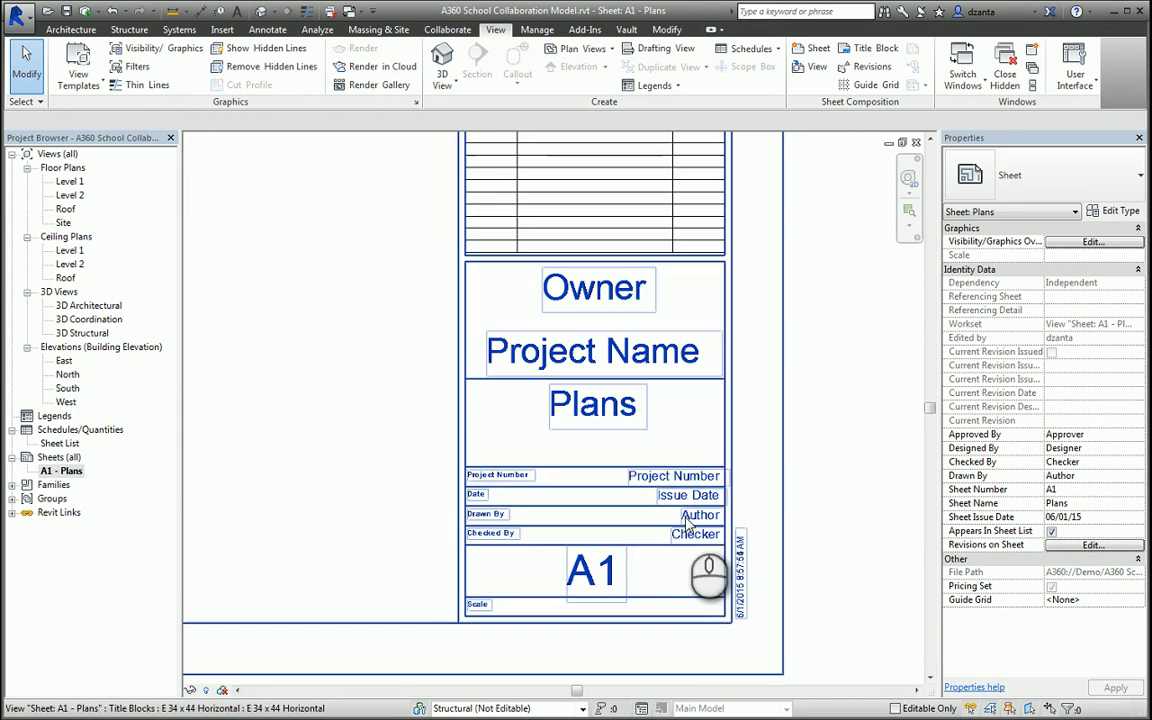
left_click(610, 578)
left_click(603, 580)
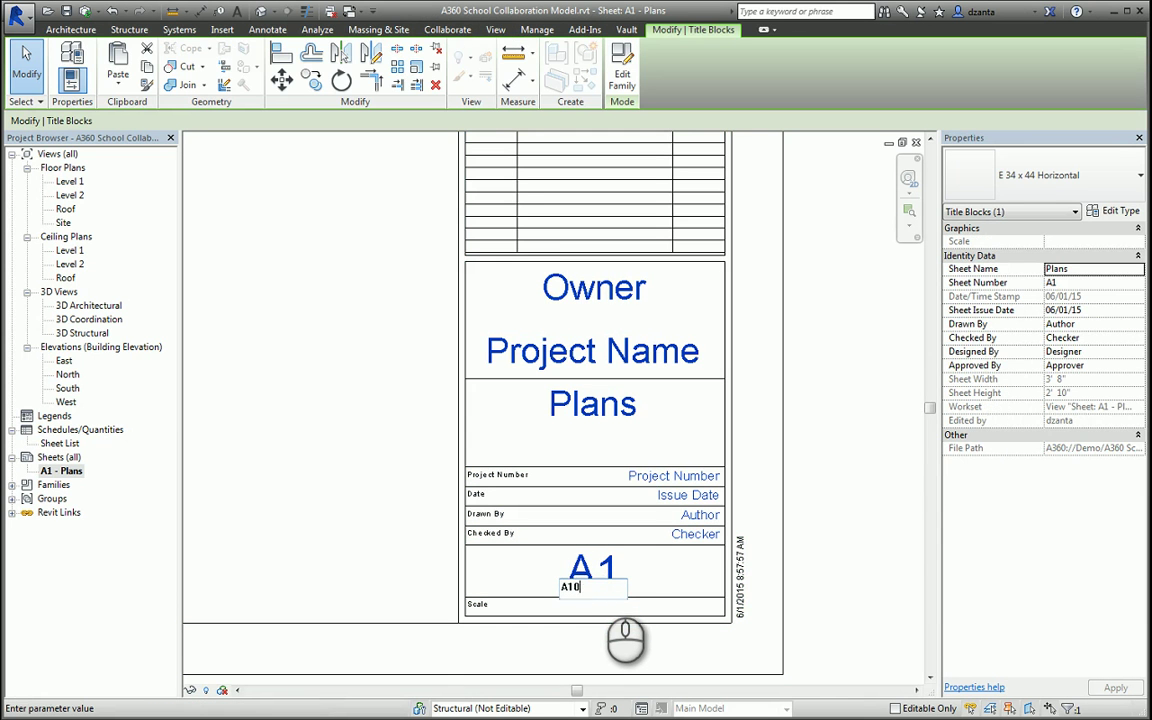
key("Return")
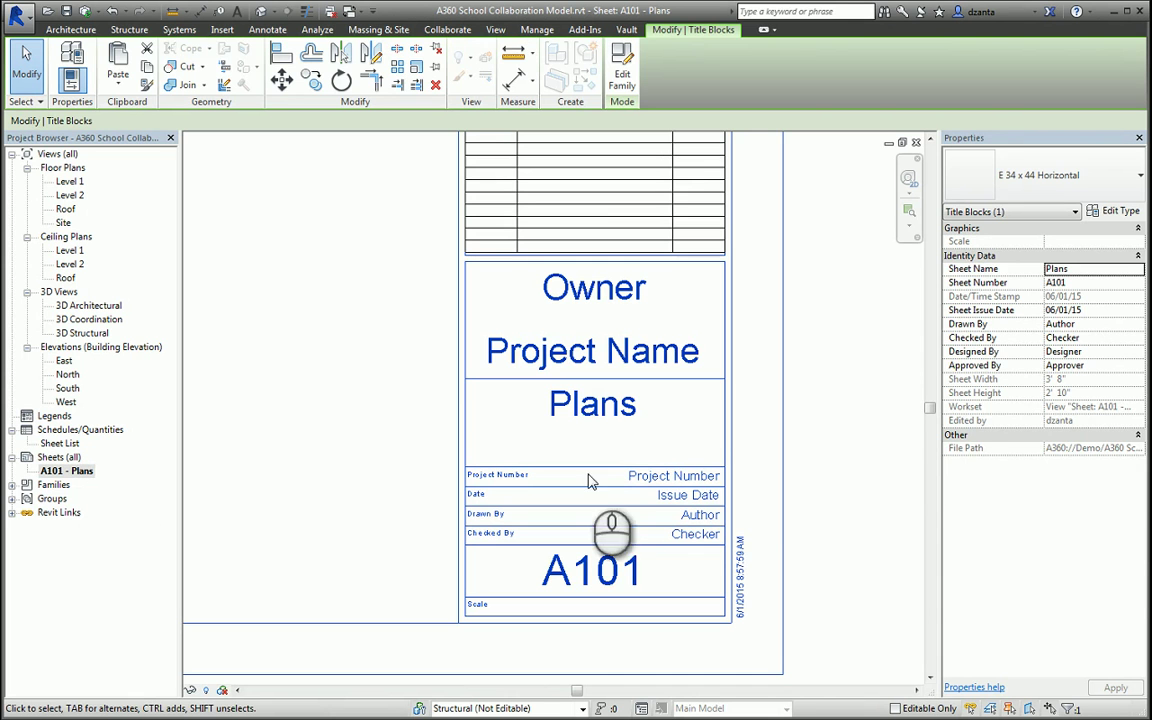
left_click(826, 477)
middle_click(823, 470)
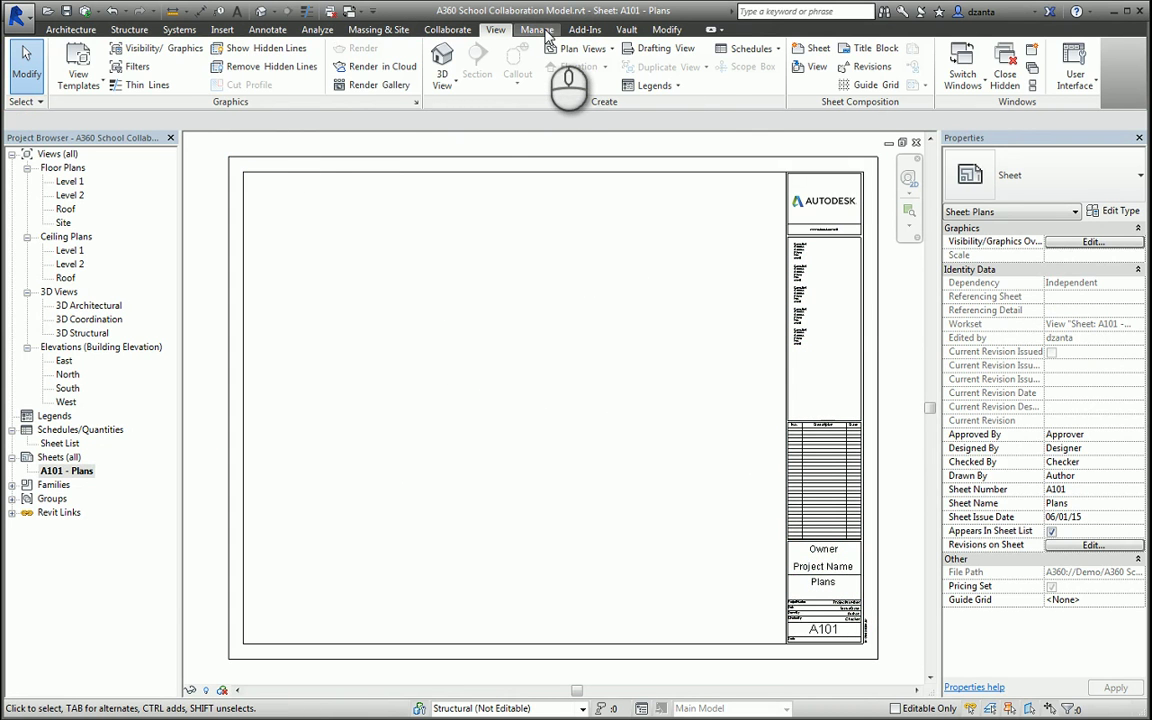
left_click(540, 30)
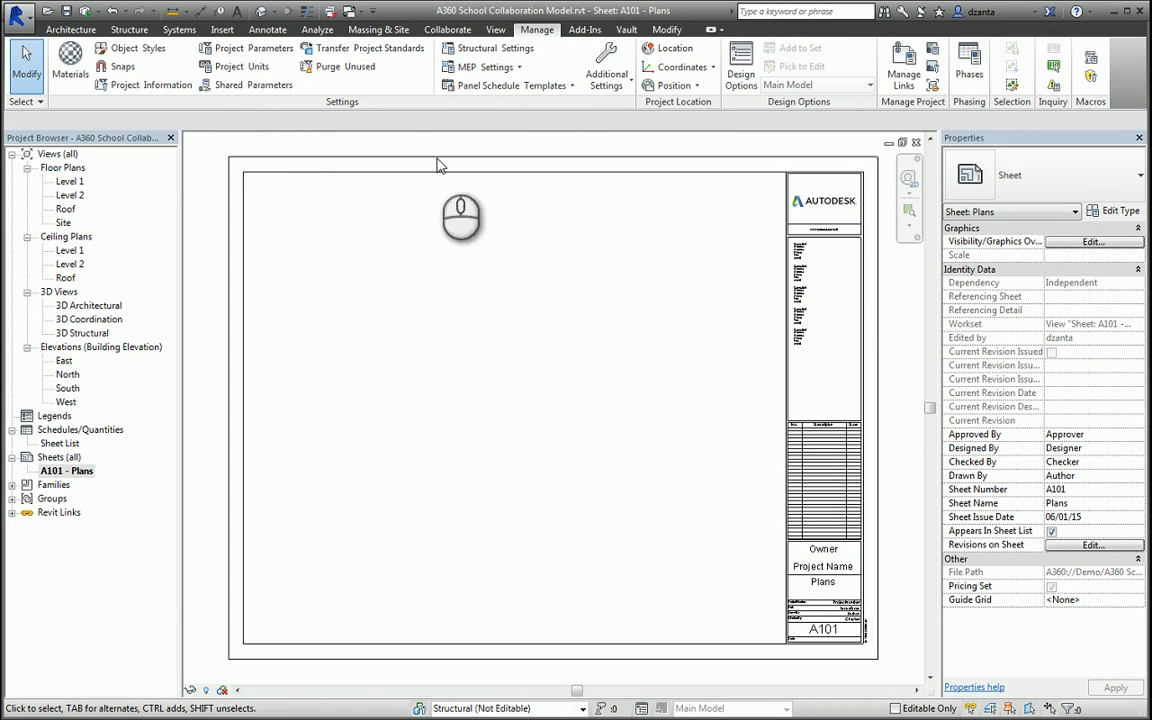
left_click(170, 86)
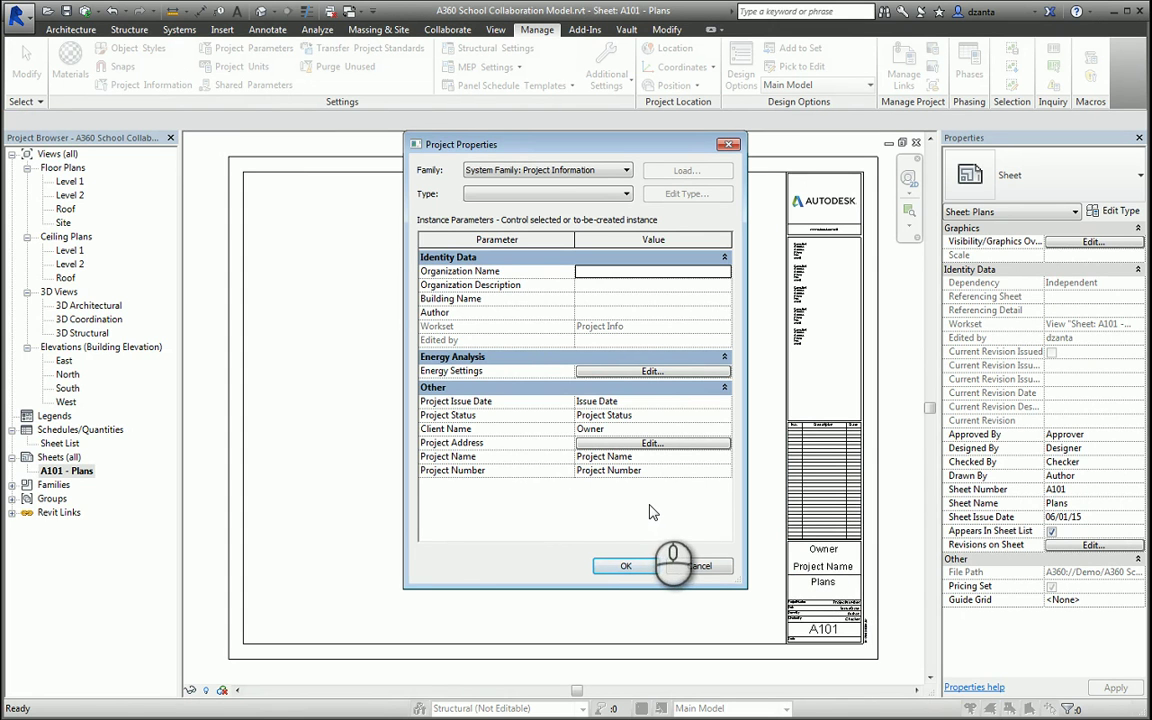
left_click(627, 566)
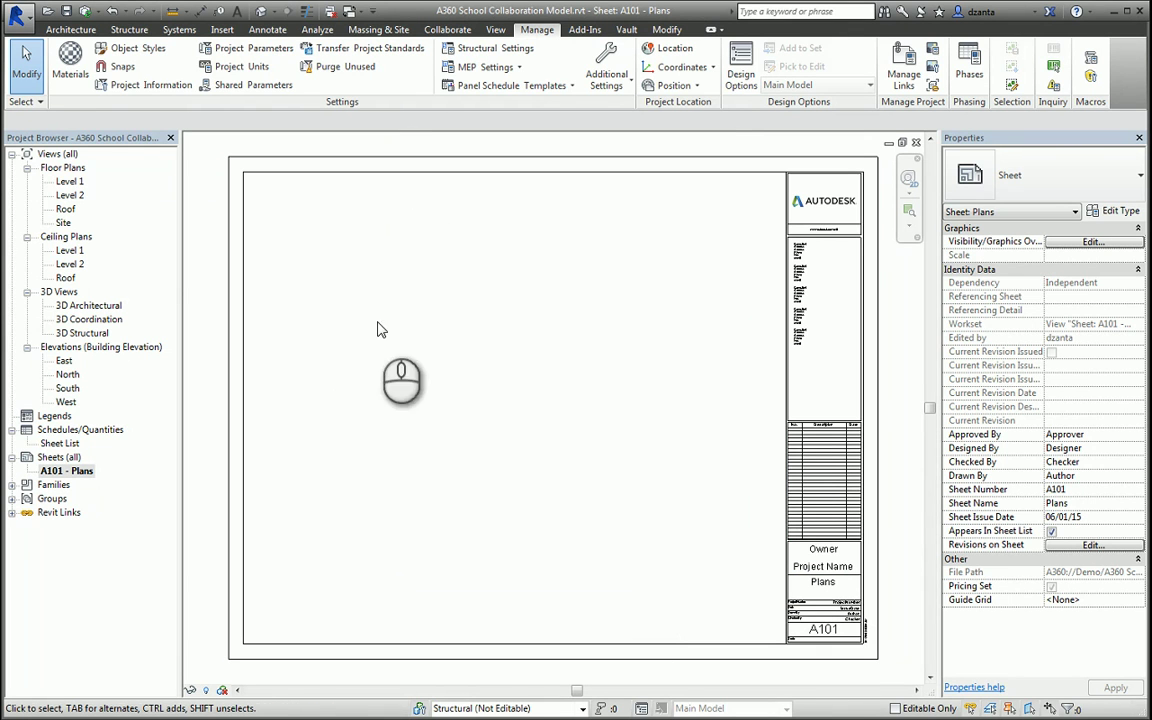
left_click(340, 292)
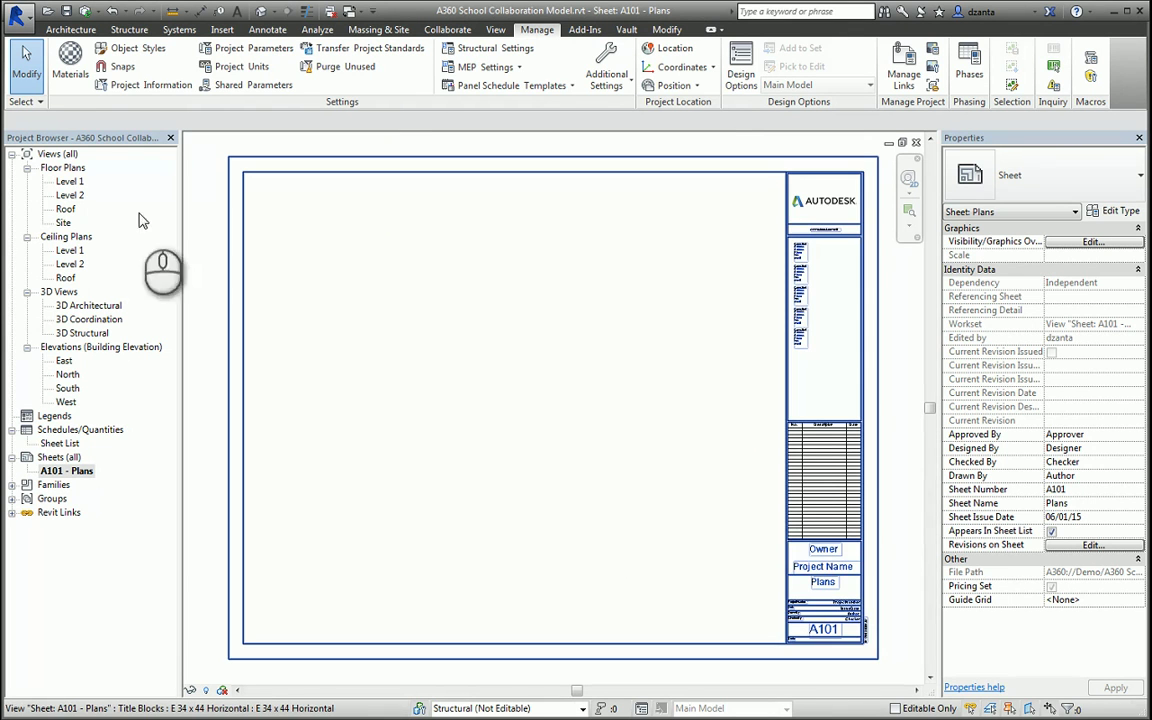
Place the Level 1 floor plan viewport on sheet A101
left_click(66, 182)
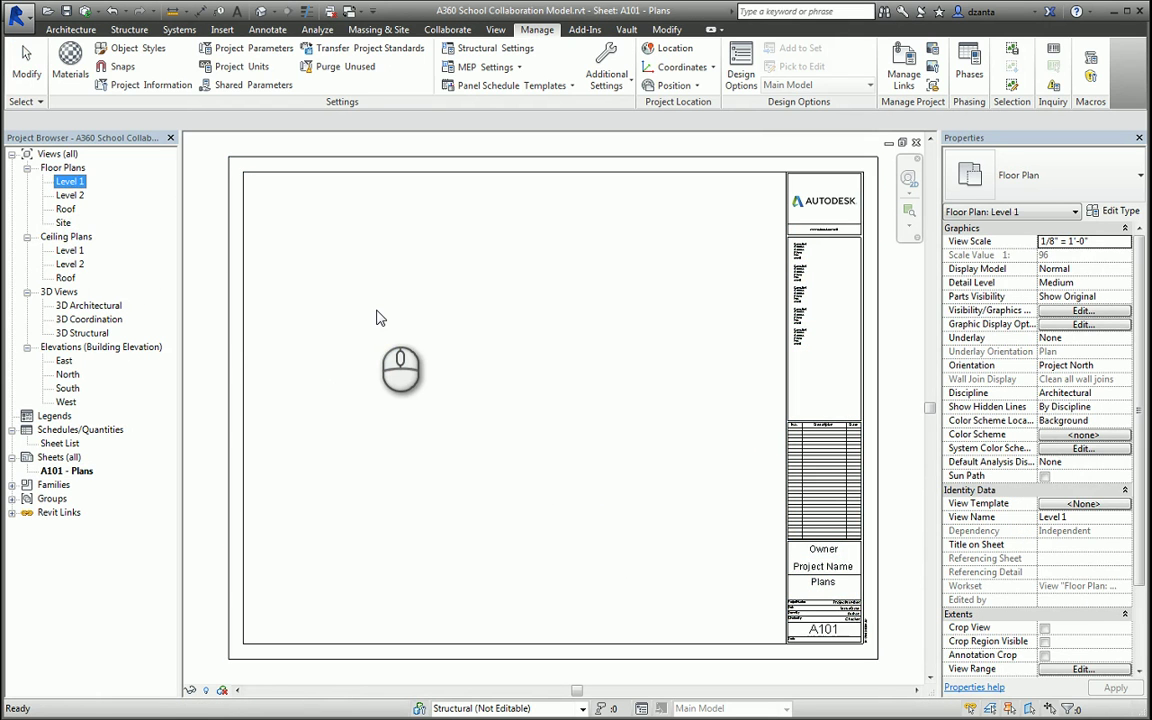
left_click_drag(376, 318, 383, 324)
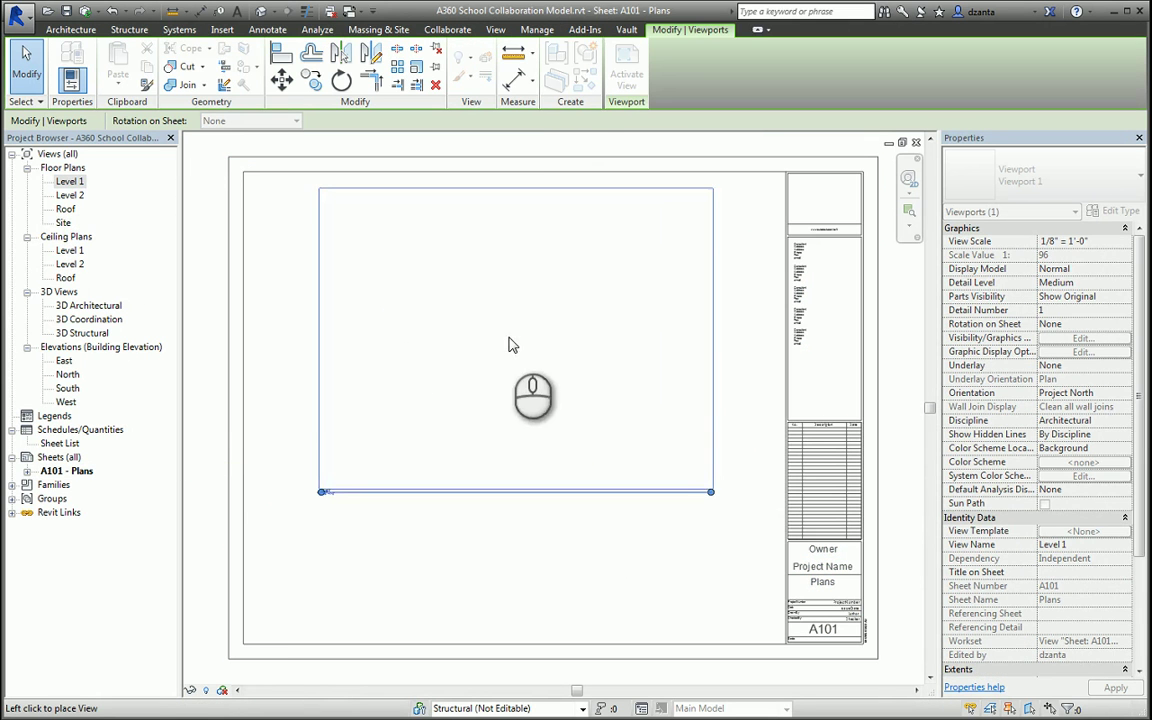
left_click(456, 336)
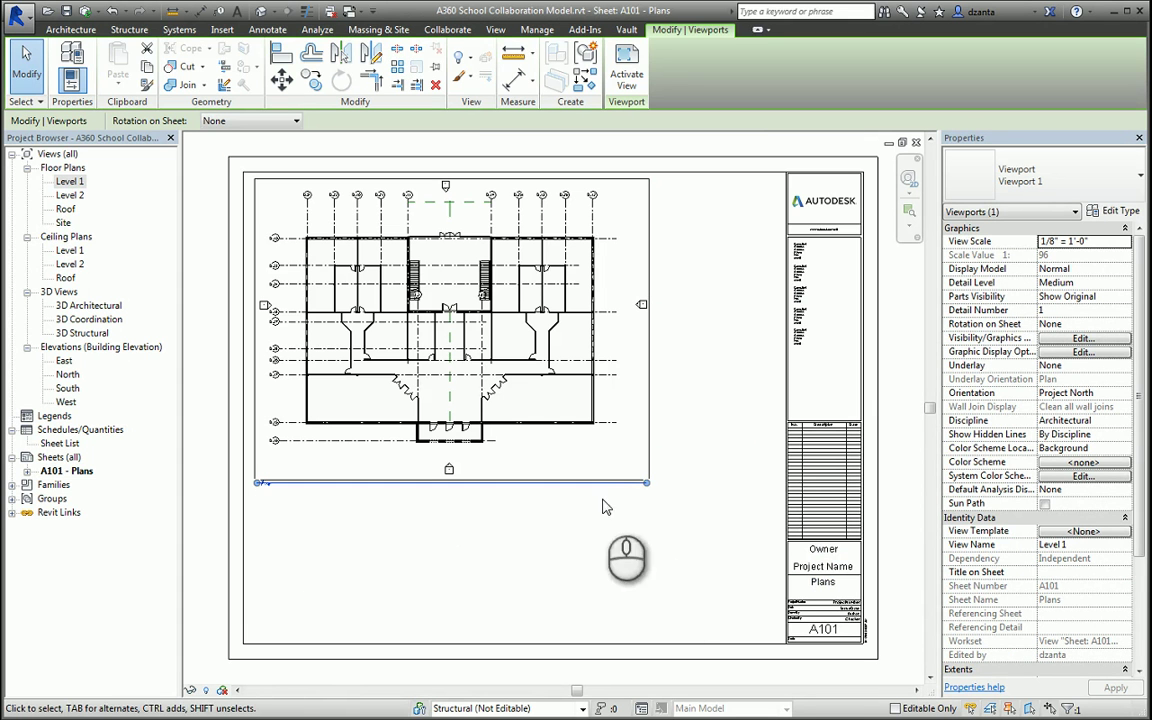
Retitle the viewport 'Floor Plan 1st Floor' and fit its title line to the text
left_click_drag(645, 490, 270, 485)
scroll(285, 488, "up", 6)
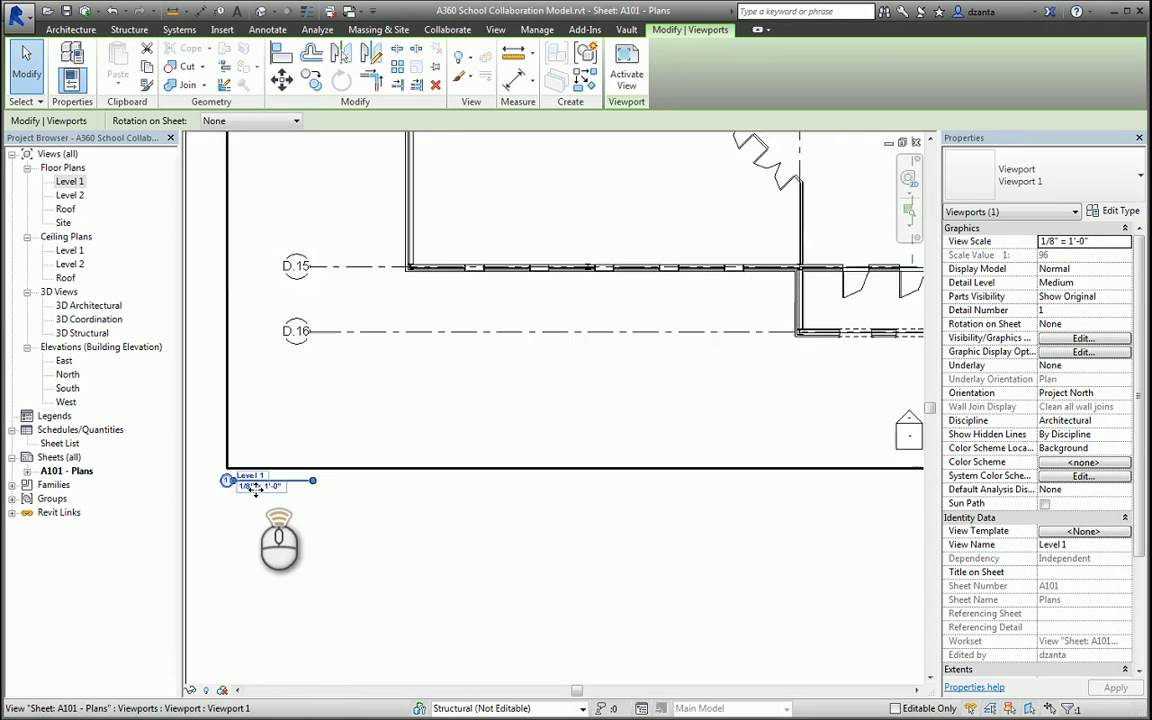
left_click_drag(356, 475, 335, 475)
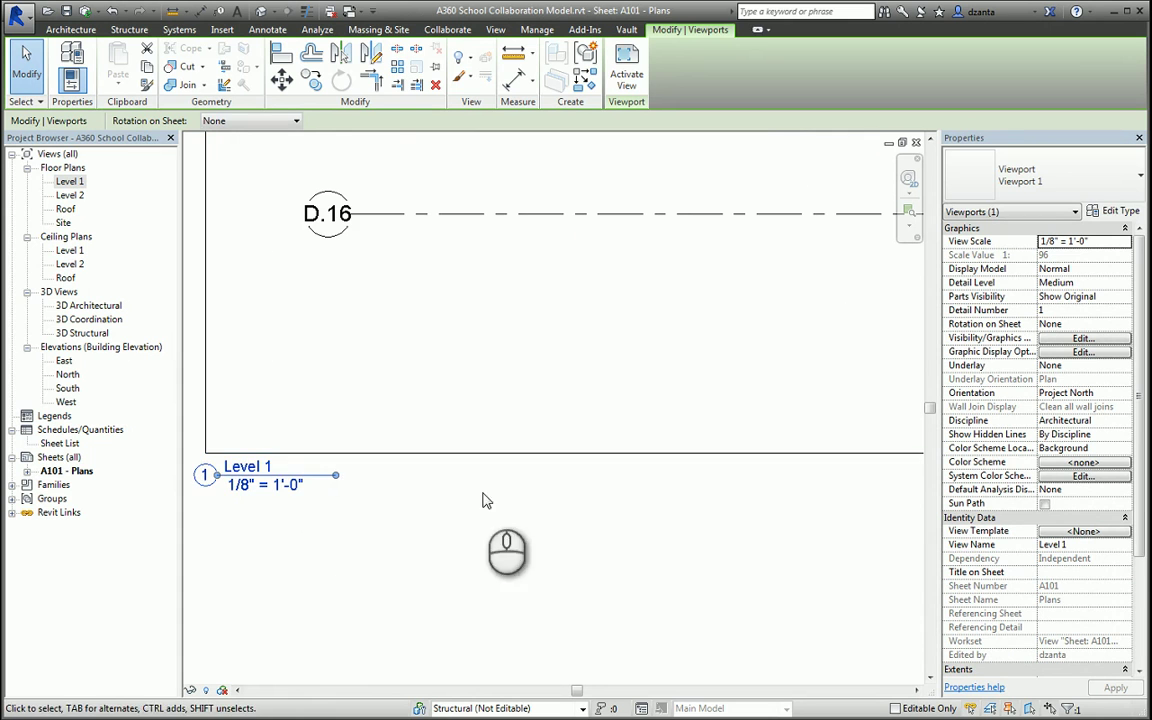
left_click(1095, 573)
type("Fl")
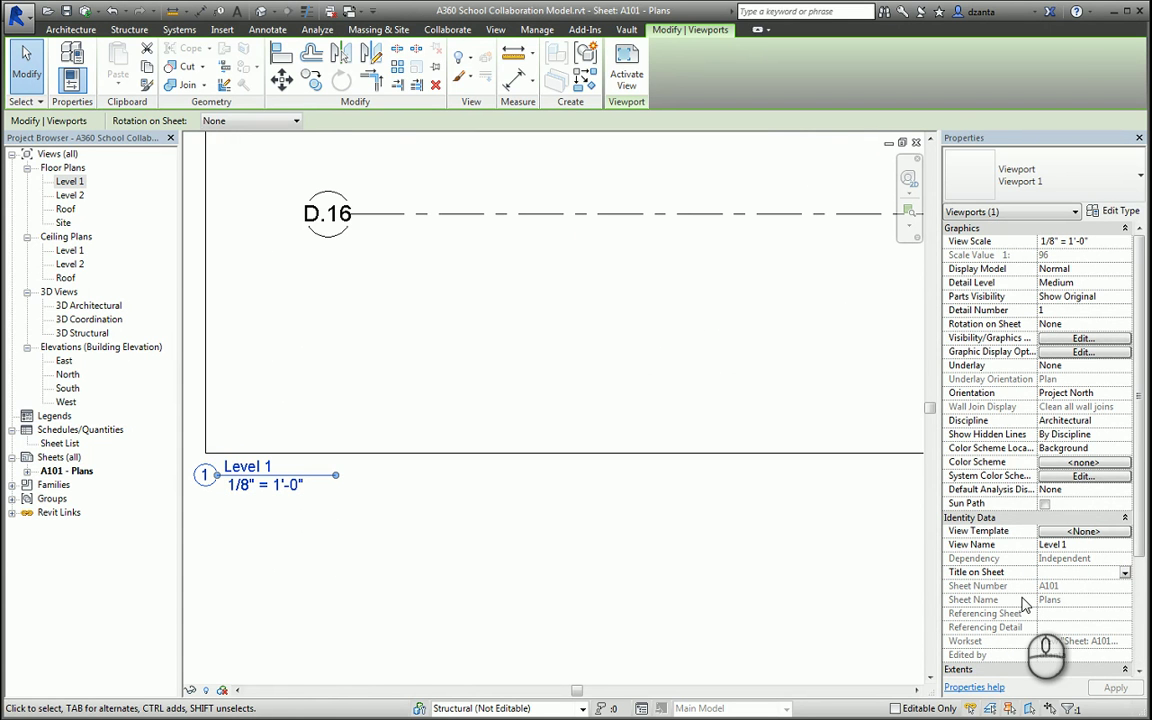
type("oor Plan 1st Floor")
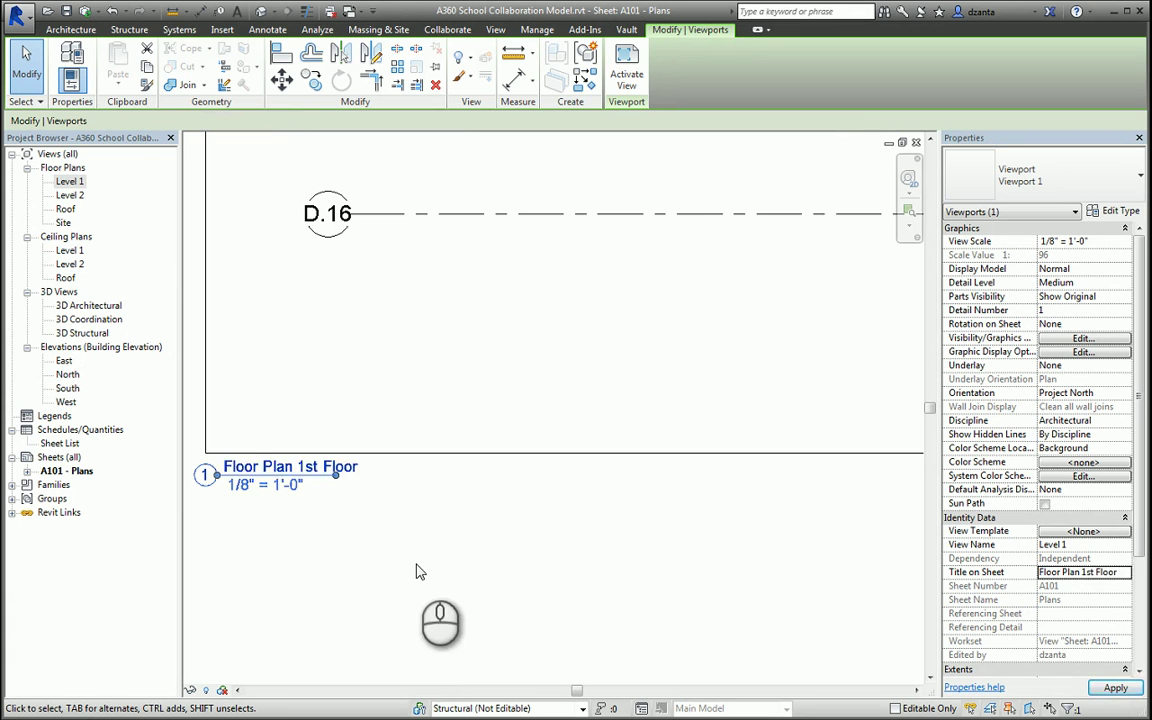
left_click_drag(337, 474, 370, 474)
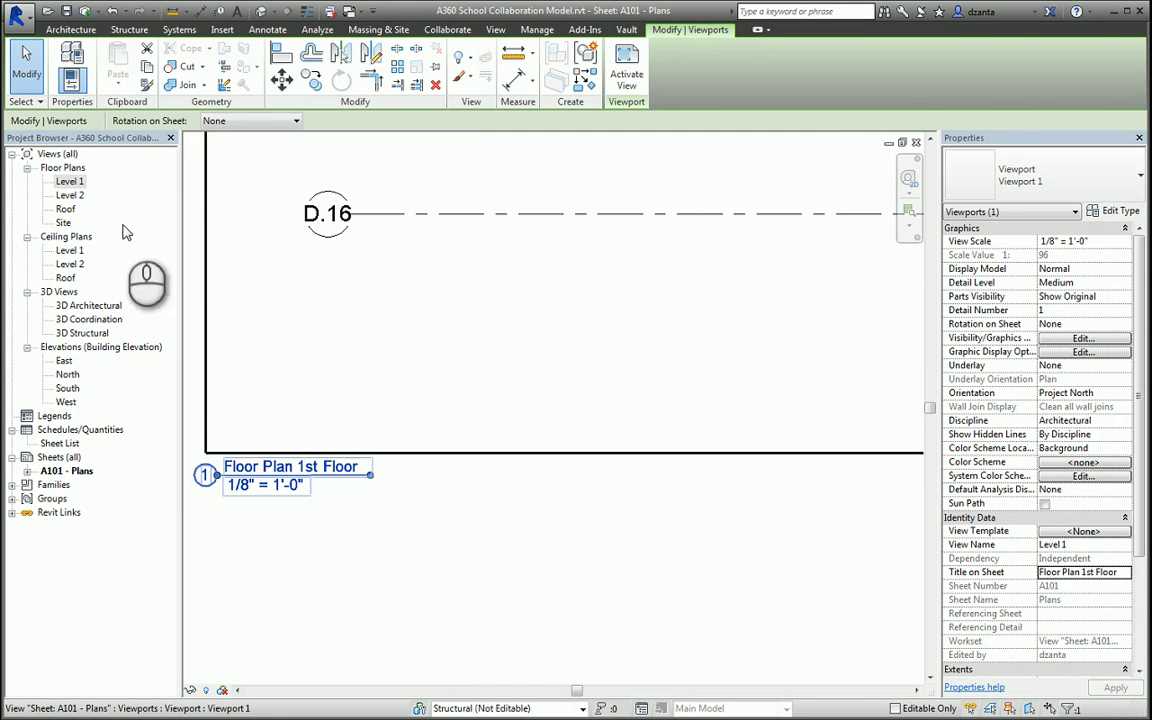
left_click(560, 566)
middle_click(575, 500)
middle_click(575, 500)
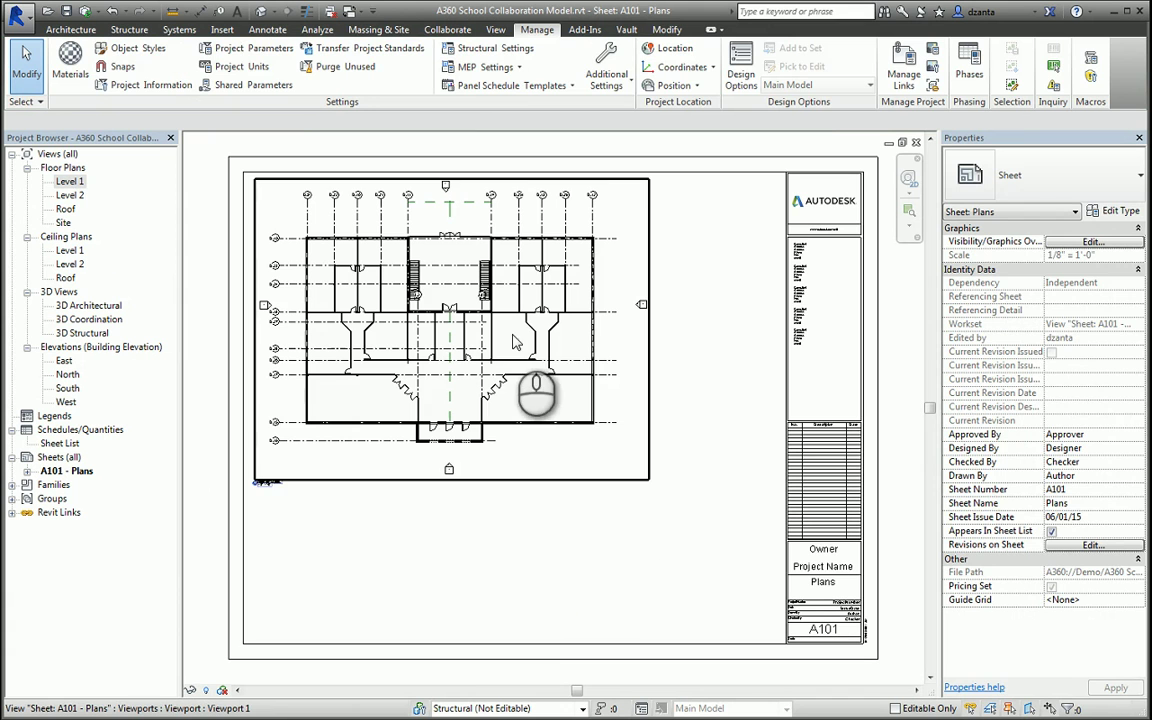
left_click(476, 295)
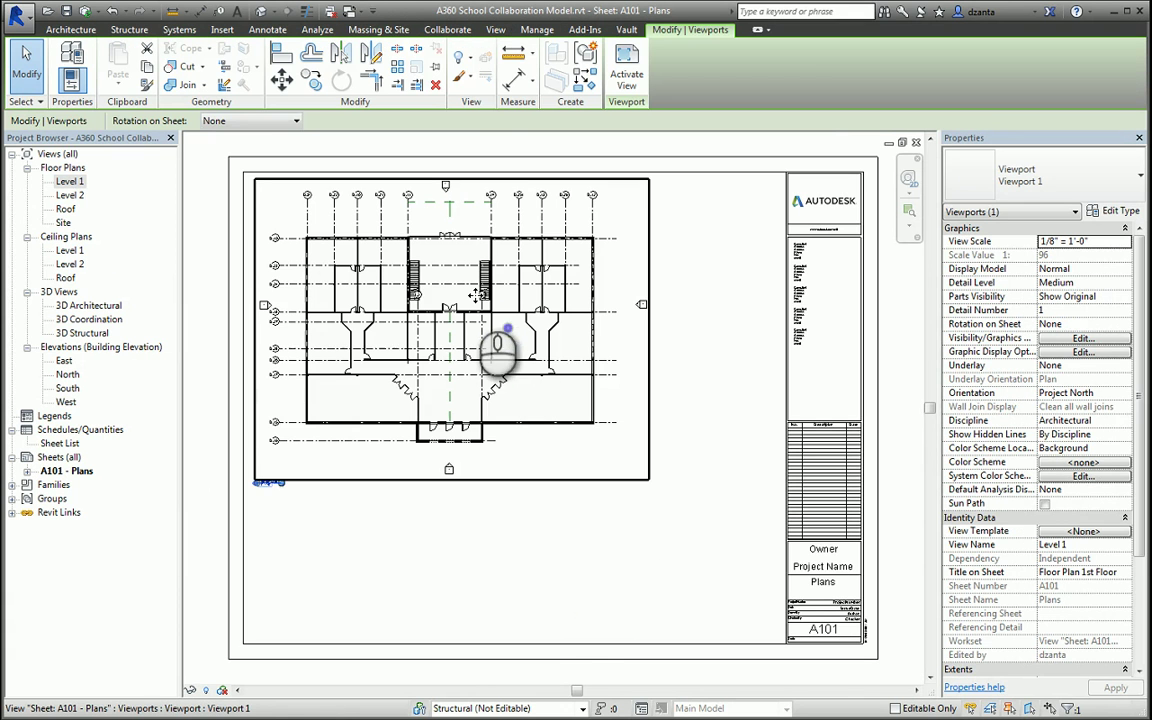
left_click(250, 120)
left_click(250, 146)
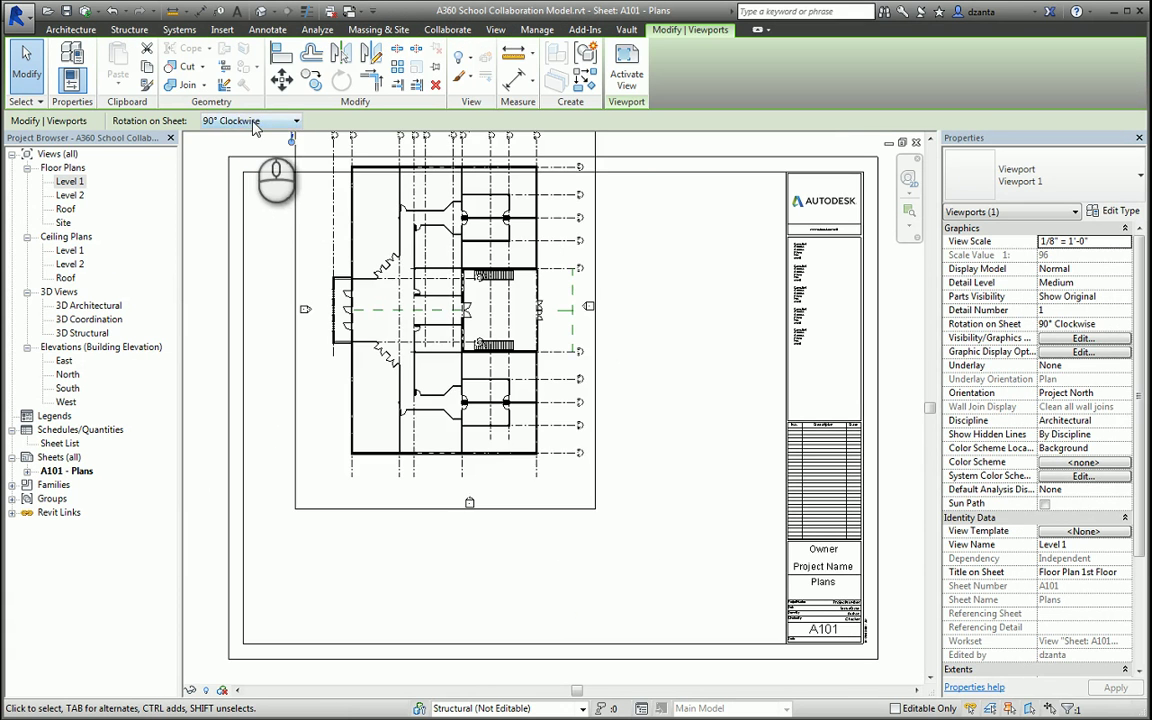
left_click(250, 120)
left_click(245, 158)
left_click(255, 121)
left_click(245, 133)
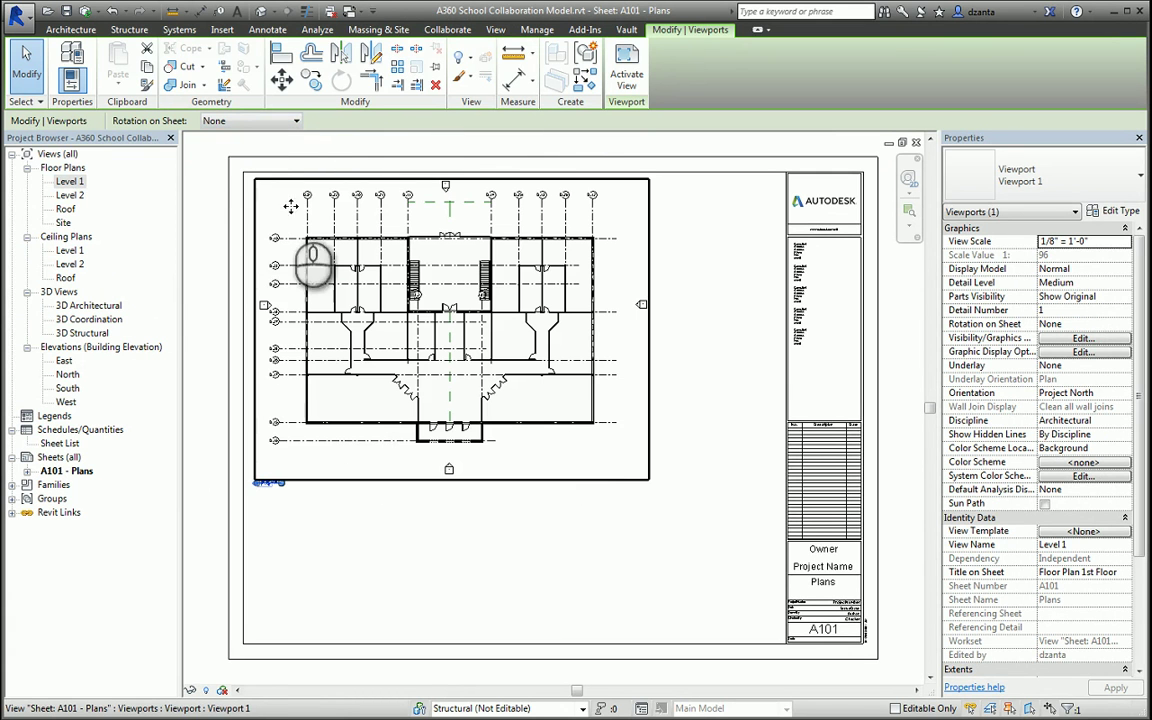
left_click(206, 170)
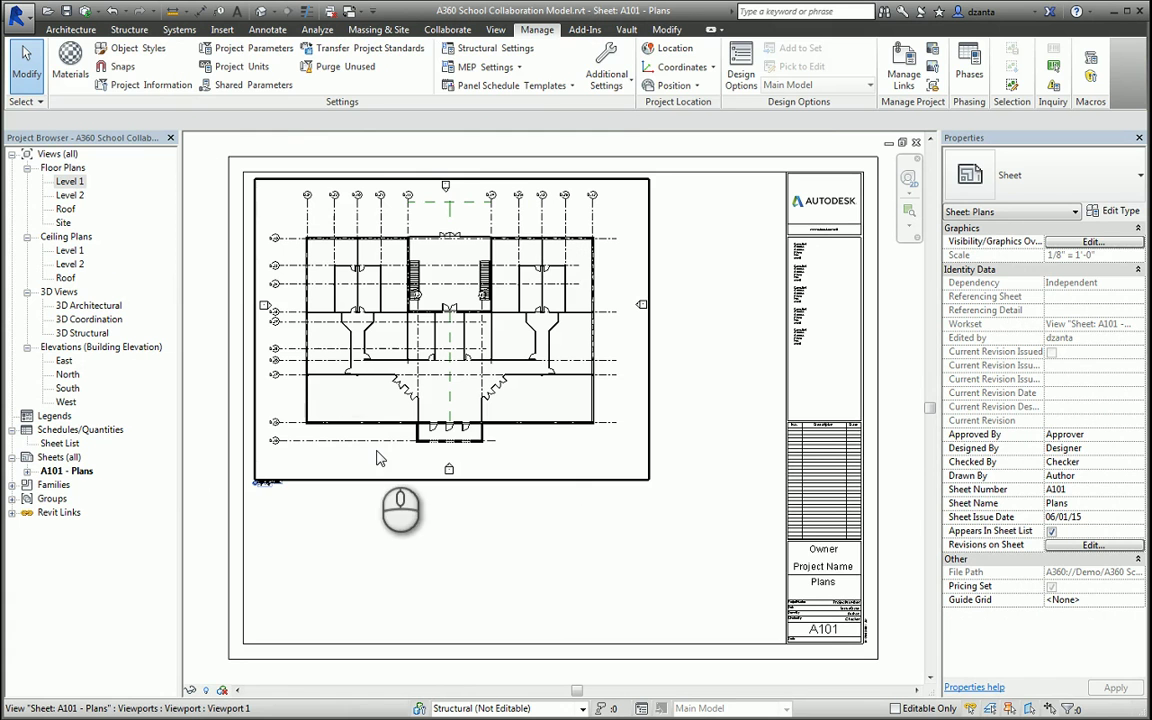
left_click(480, 282)
double_click(480, 282)
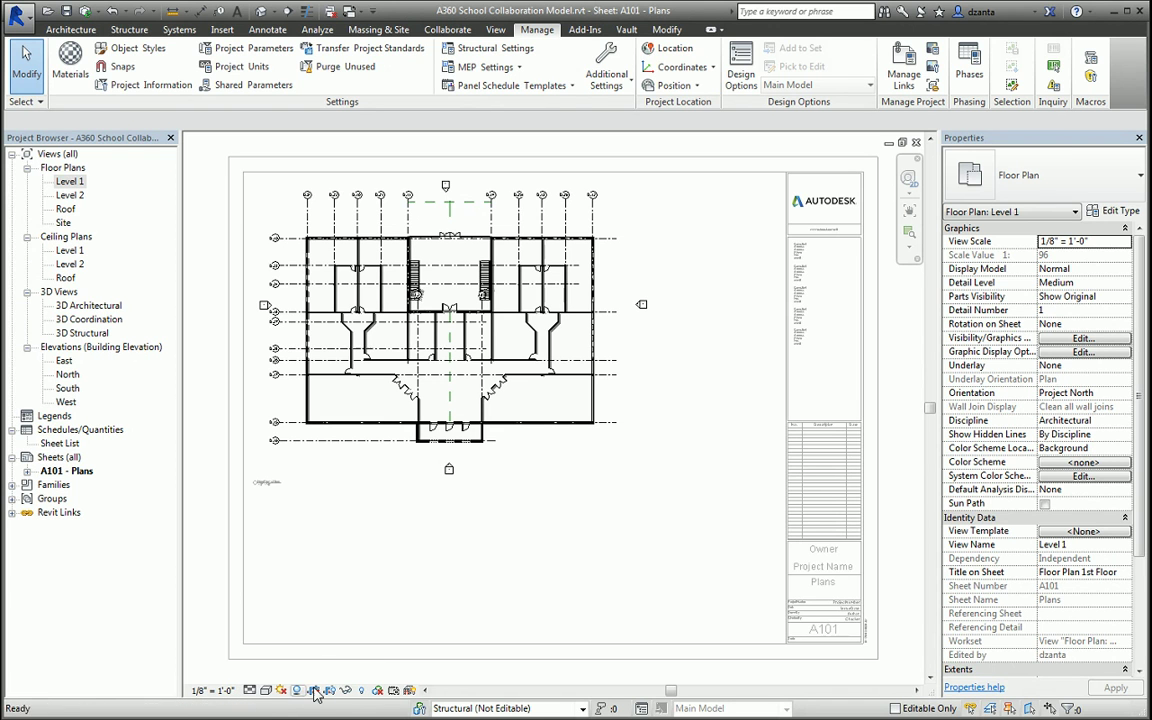
left_click(265, 690)
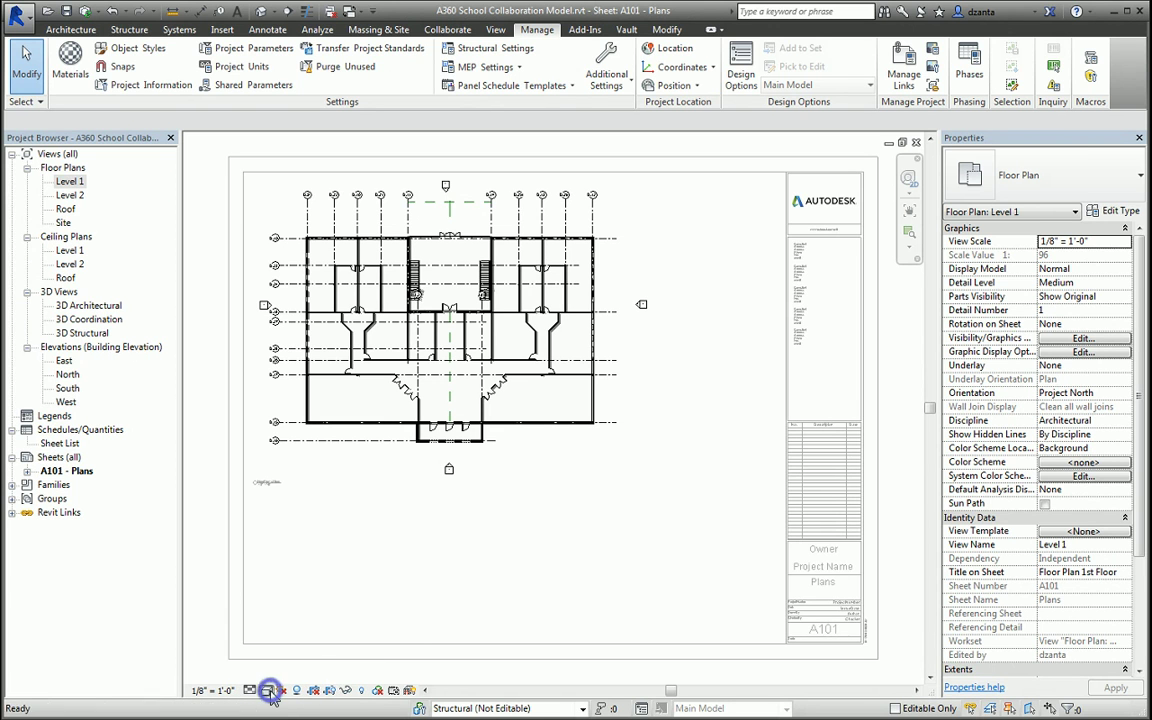
left_click(309, 633)
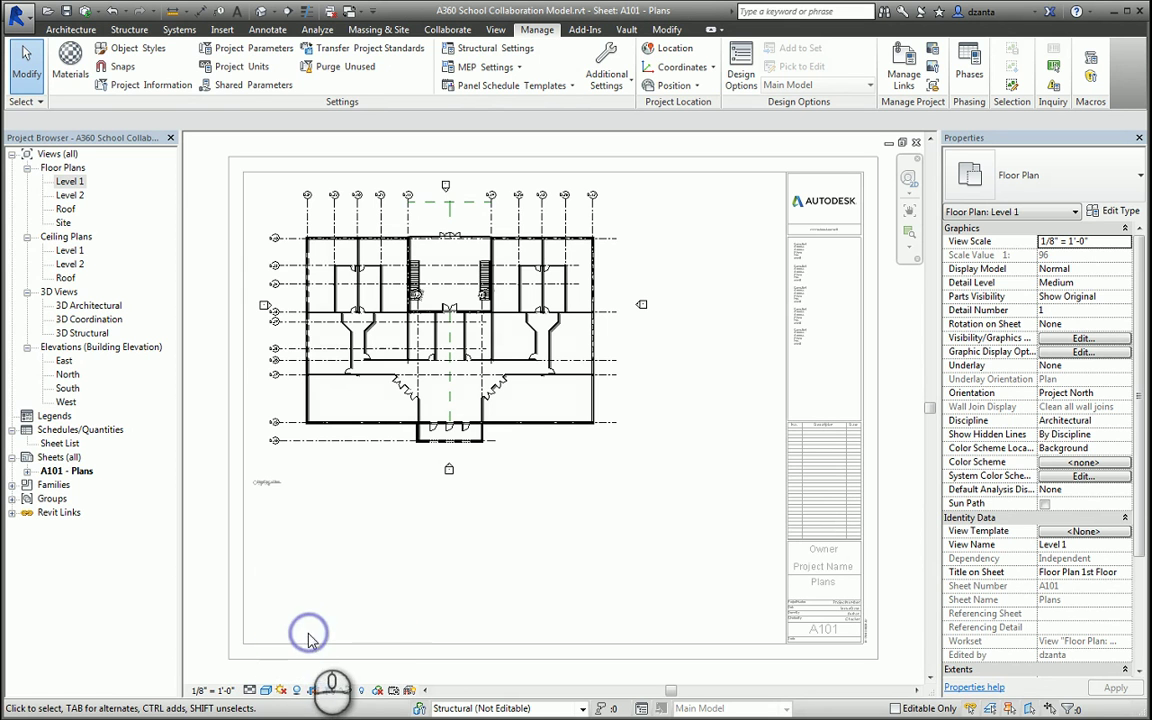
left_click(222, 691)
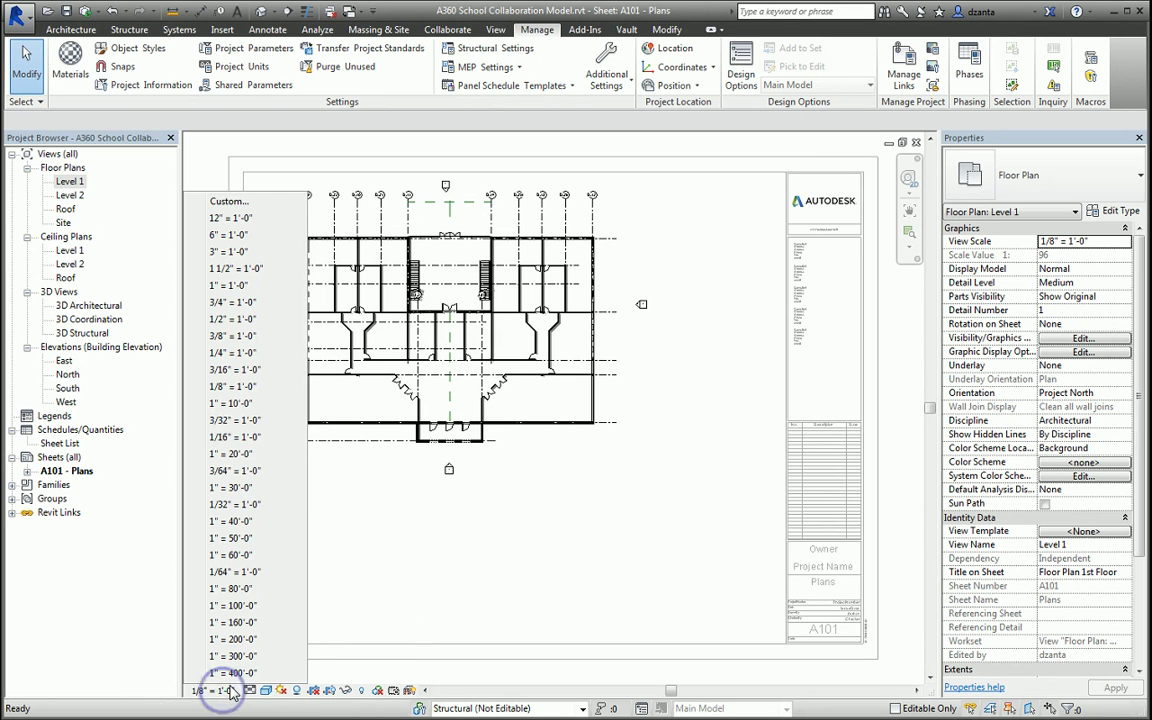
left_click(238, 353)
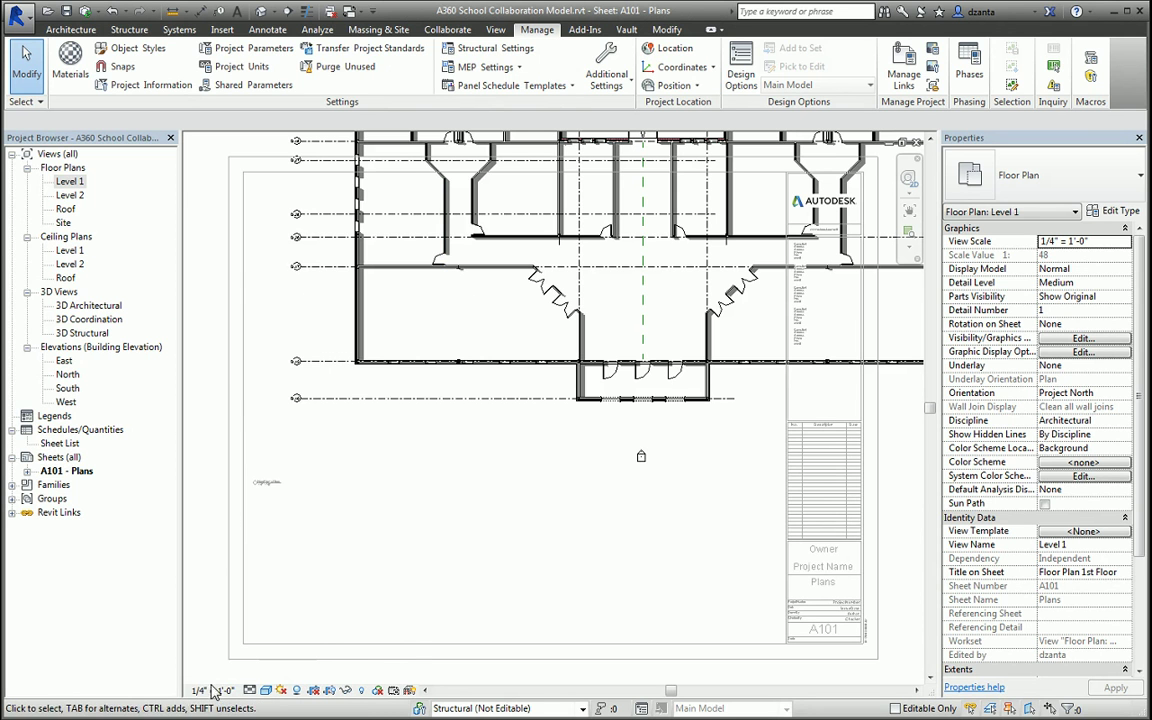
left_click(222, 691)
left_click(218, 386)
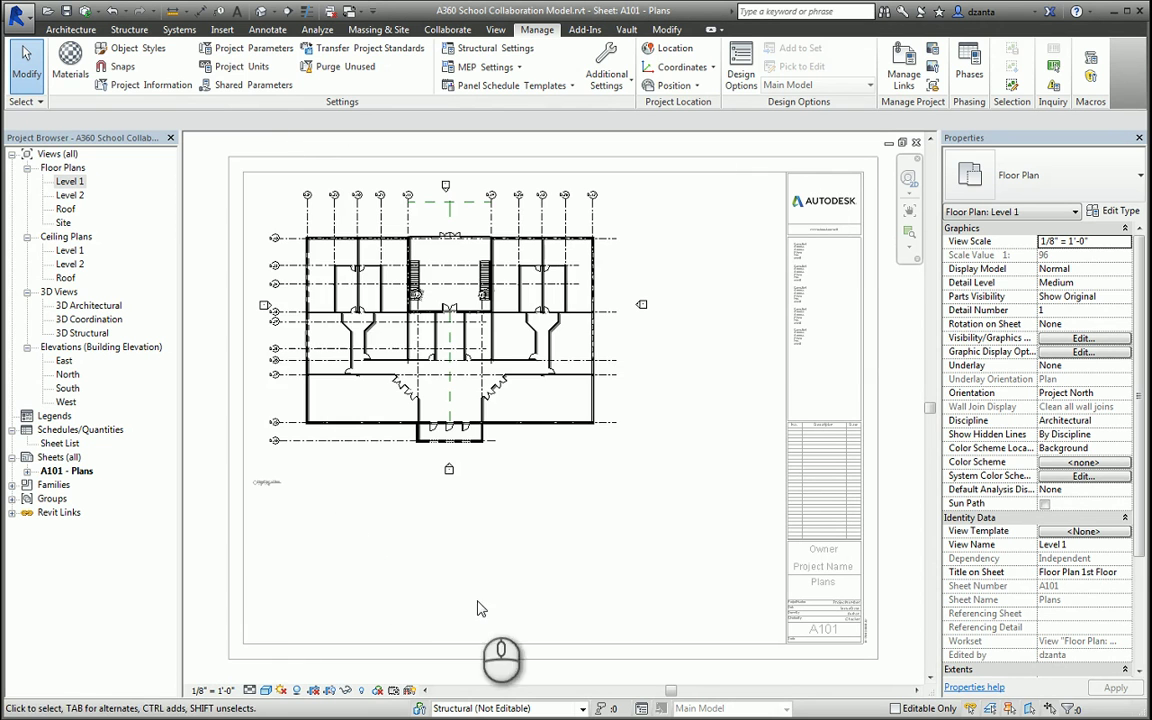
left_click(748, 222)
double_click(748, 222)
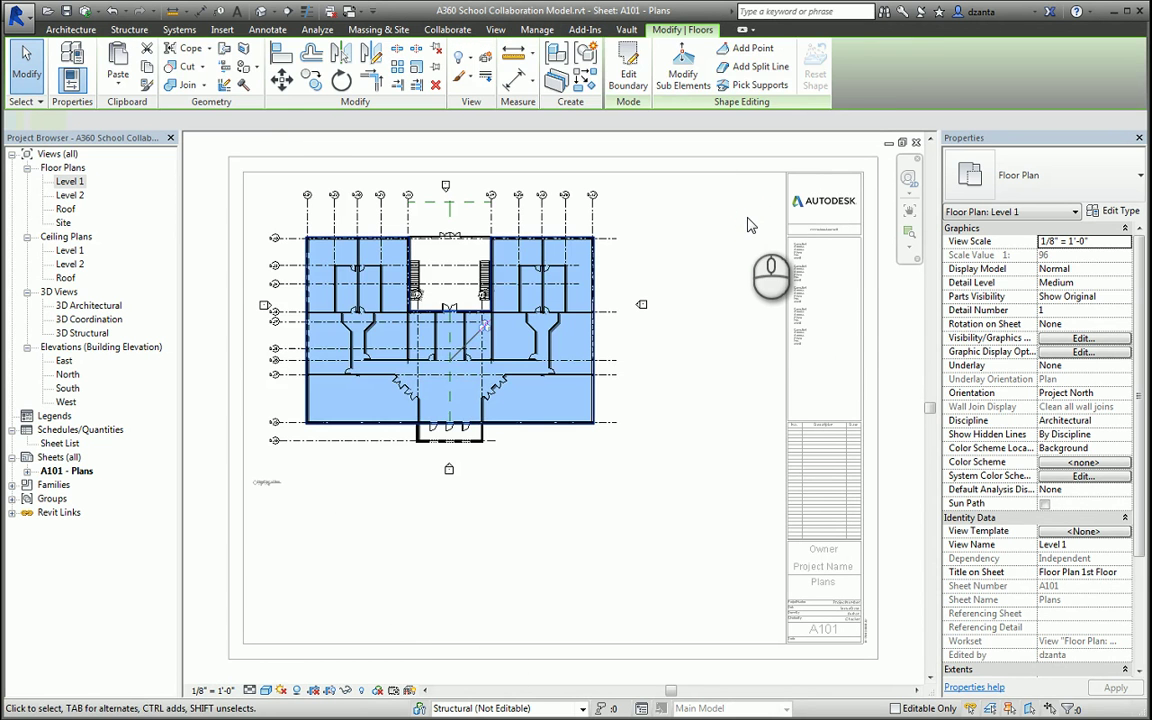
double_click(190, 150)
left_click(623, 56)
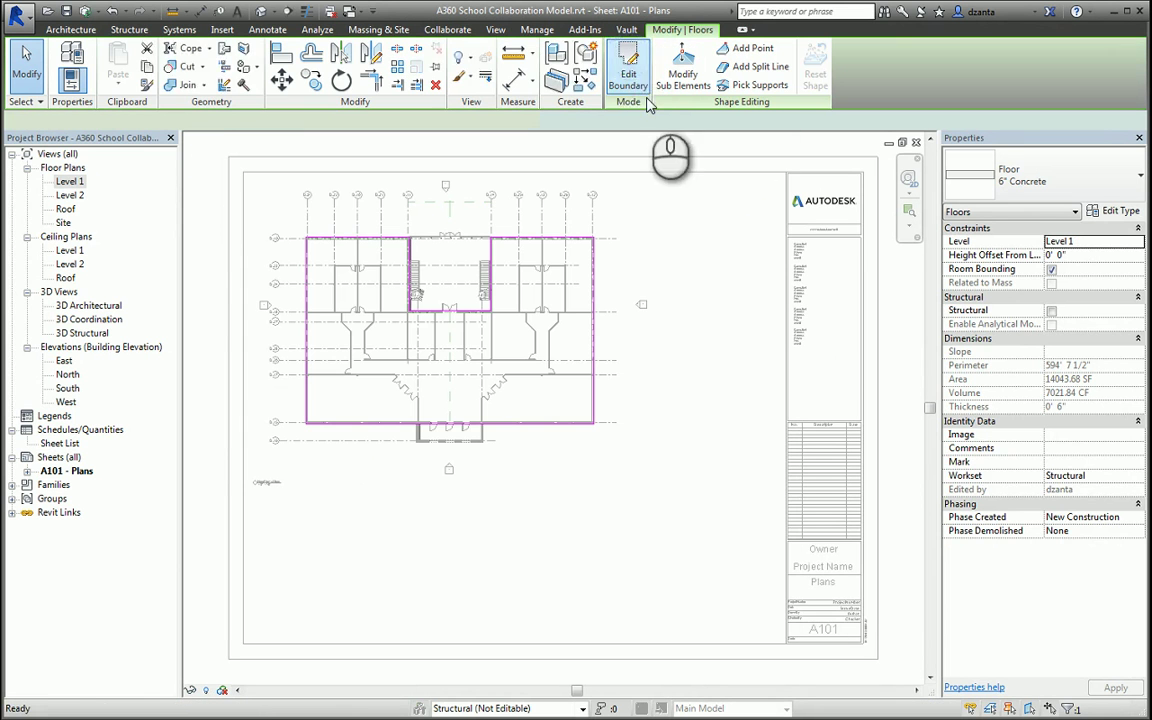
left_click(820, 322)
double_click(820, 322)
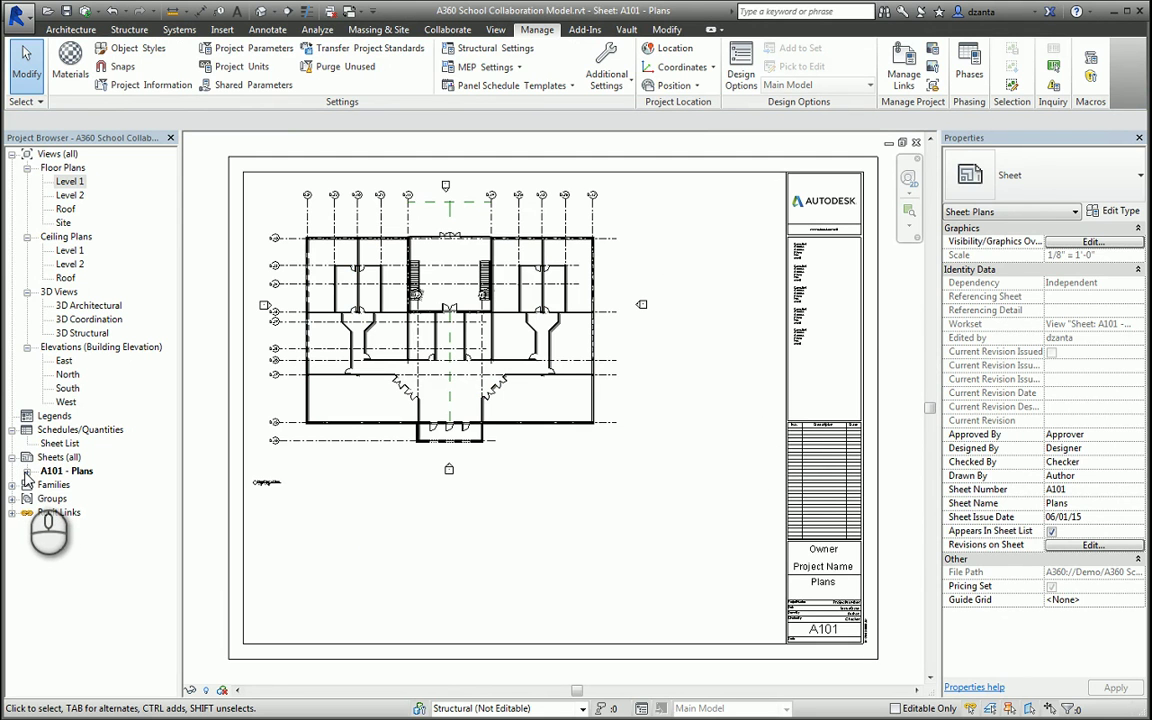
Create sheet A102 from Sheets (all) using the E 34 x 44 Horizontal titleblock
left_click(27, 472)
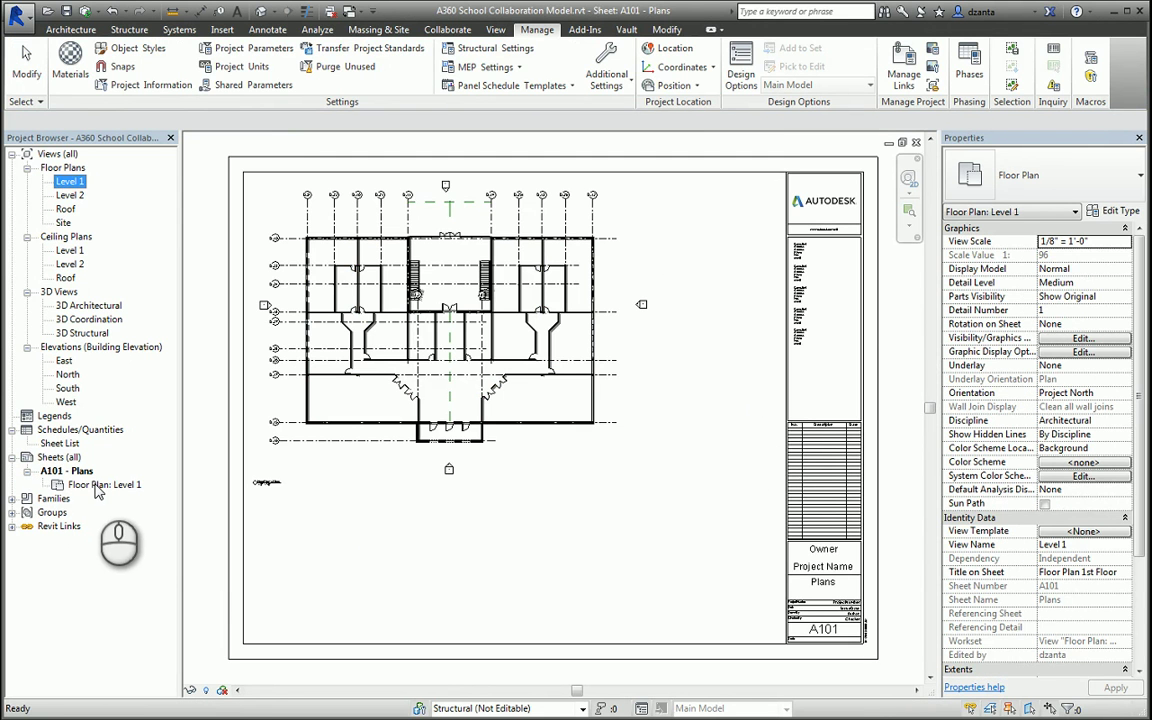
right_click(72, 460)
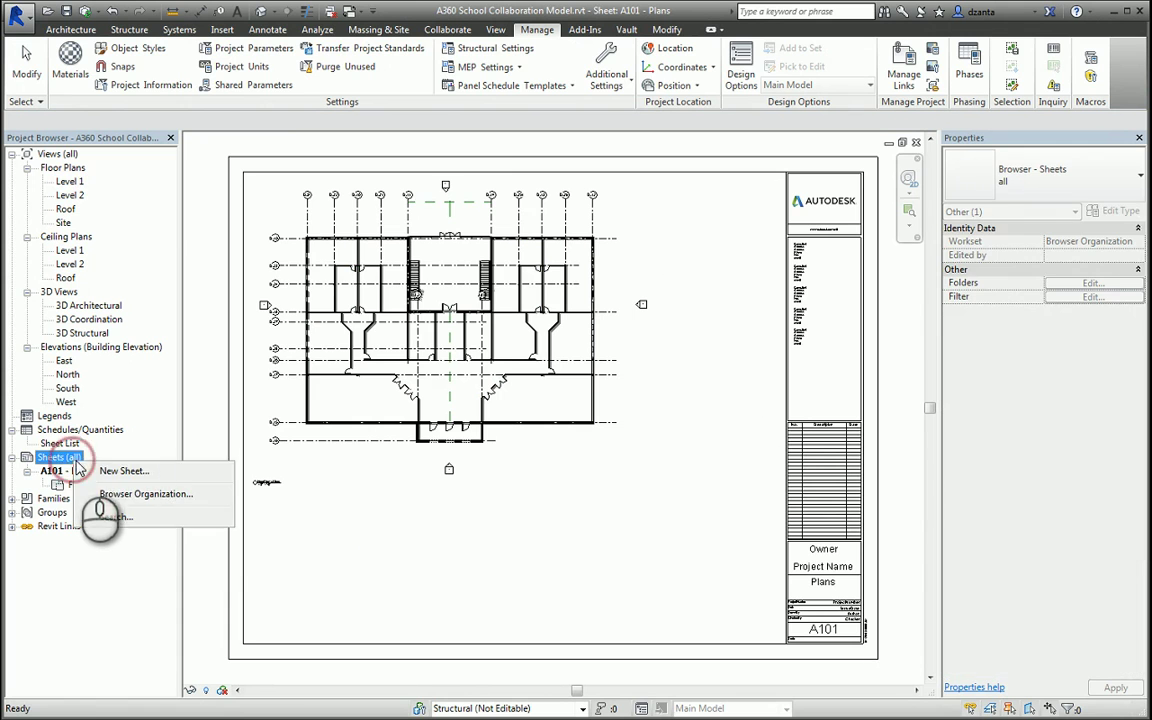
left_click(159, 468)
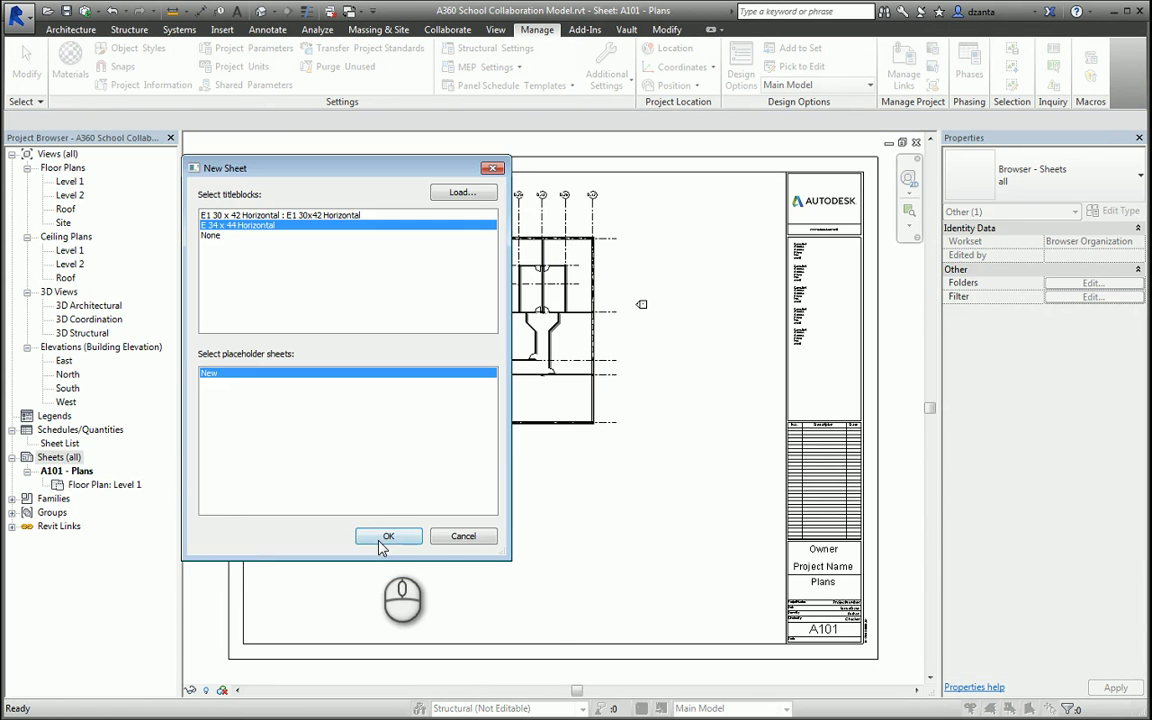
left_click(383, 540)
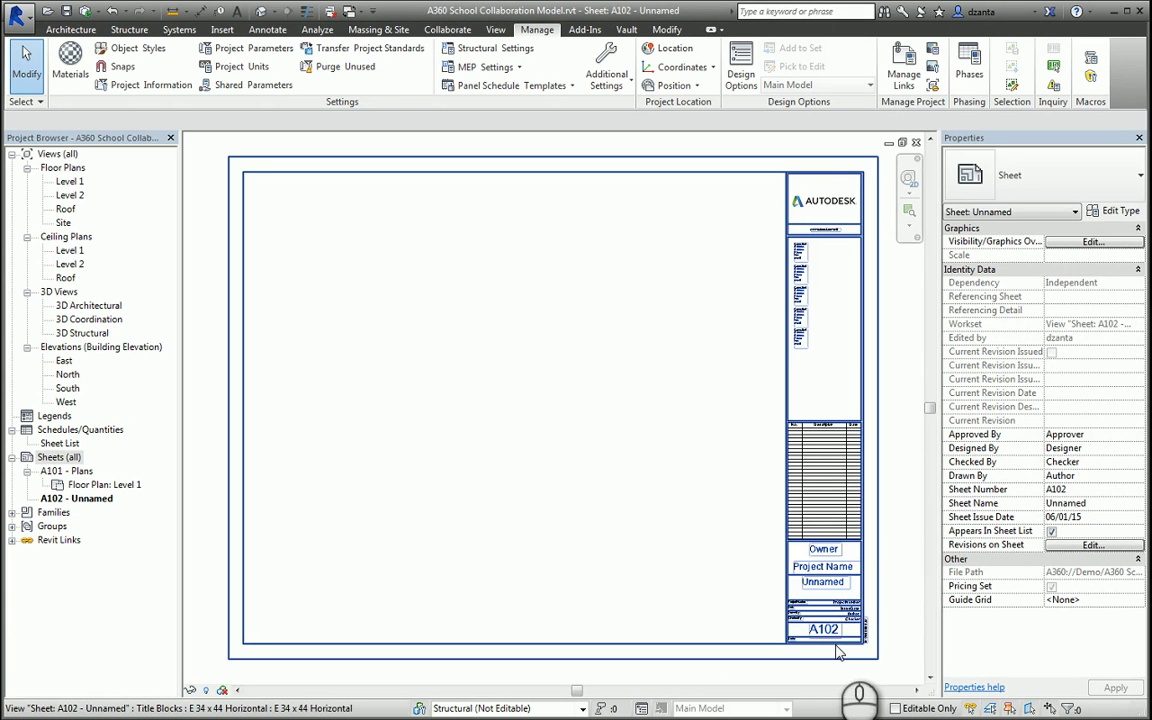
Place the Level 2 plan on A102; dismiss the Level 1 already-placed warning
left_click_drag(70, 195, 422, 316)
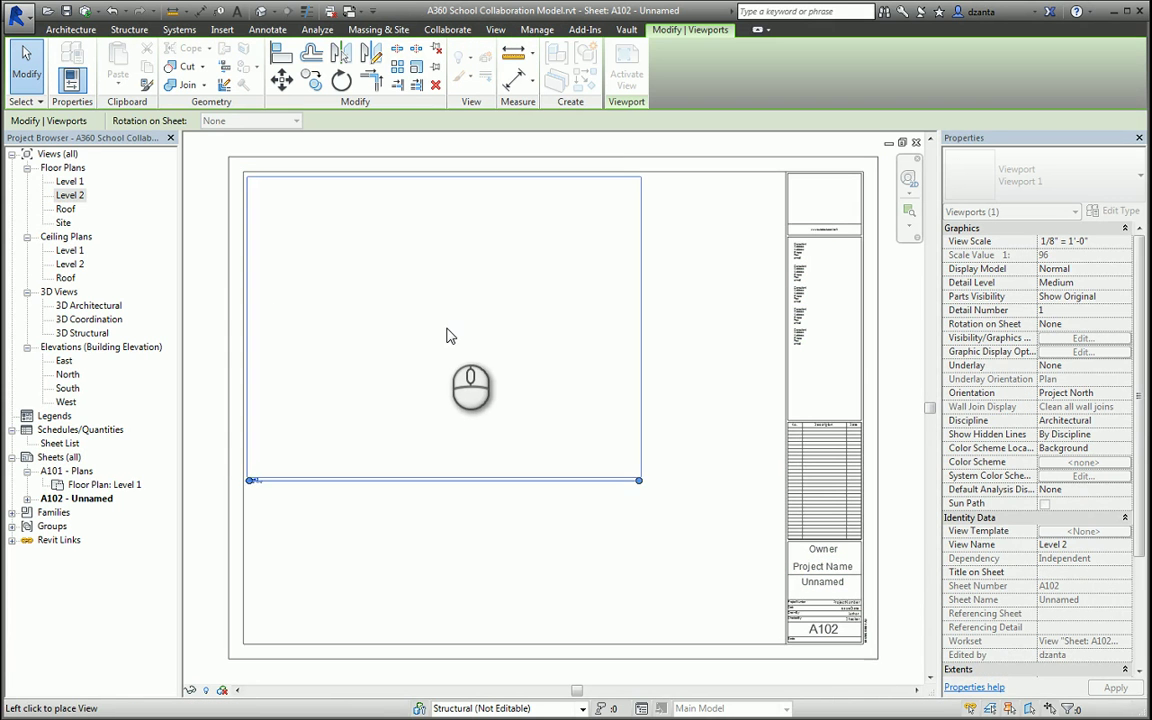
left_click(447, 335)
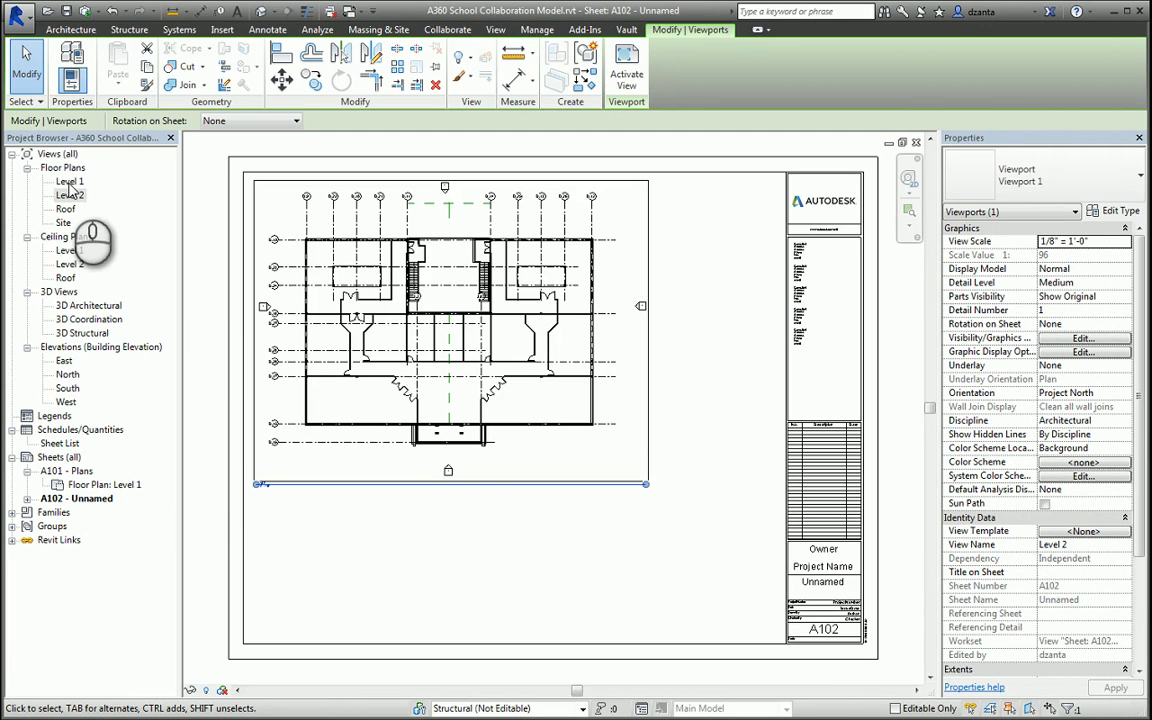
left_click_drag(69, 181, 444, 414)
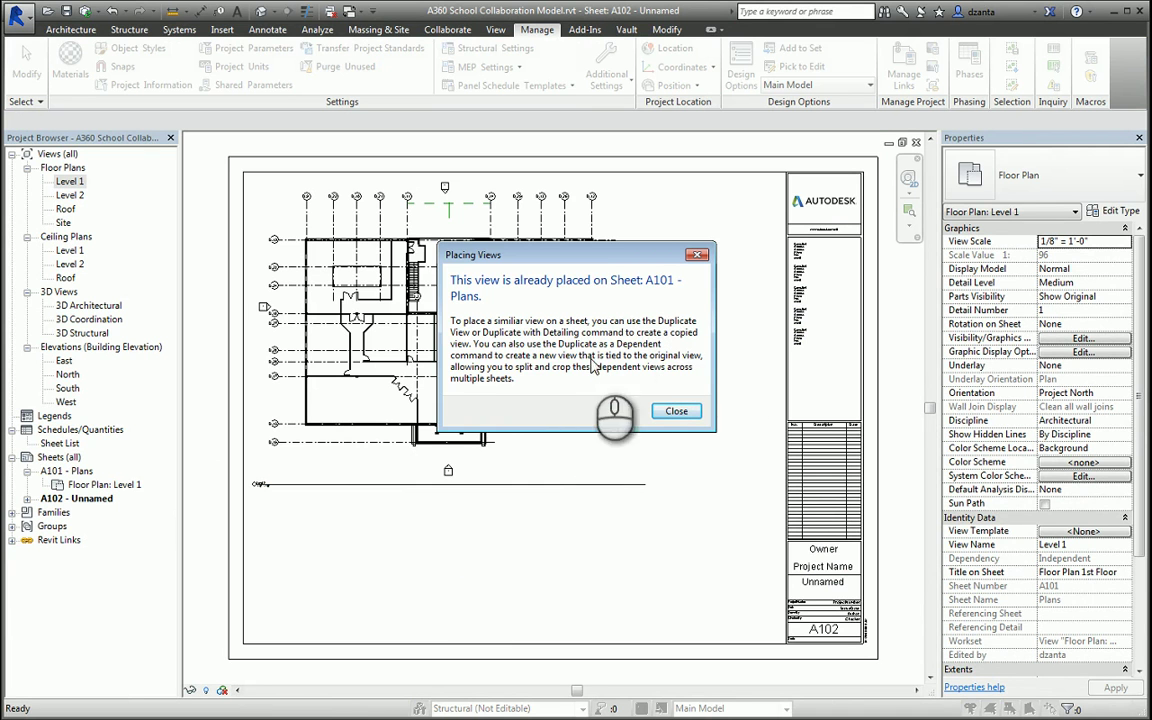
left_click(676, 410)
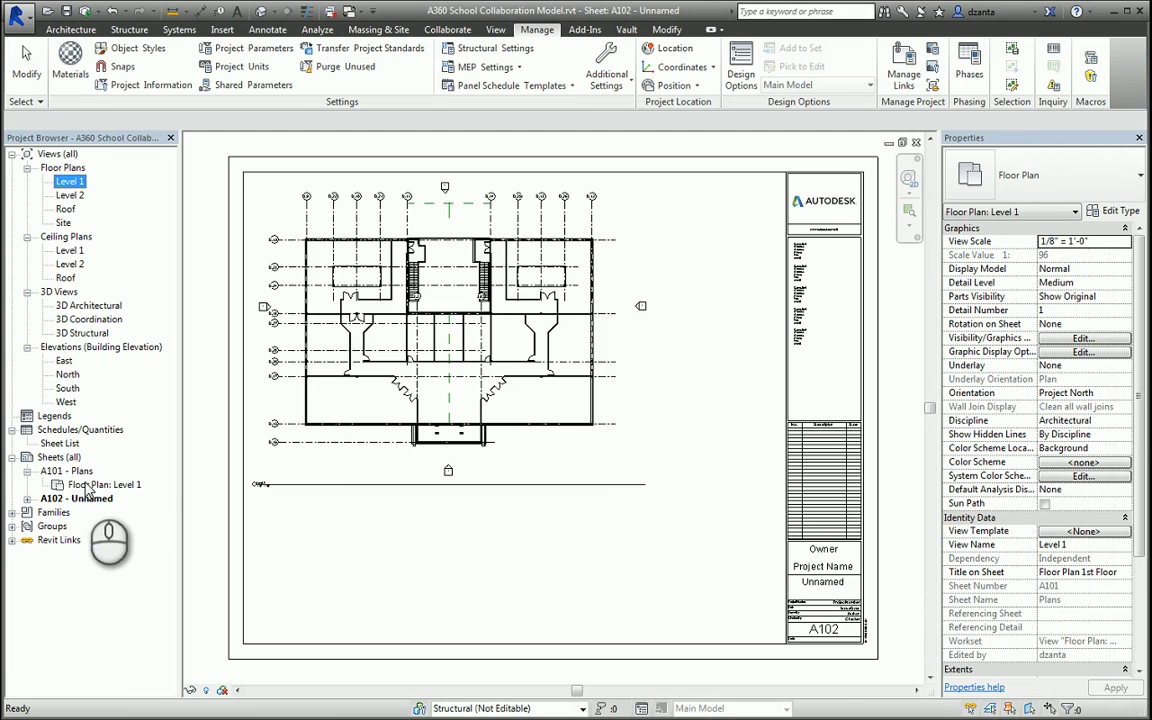
left_click_drag(88, 484, 80, 497)
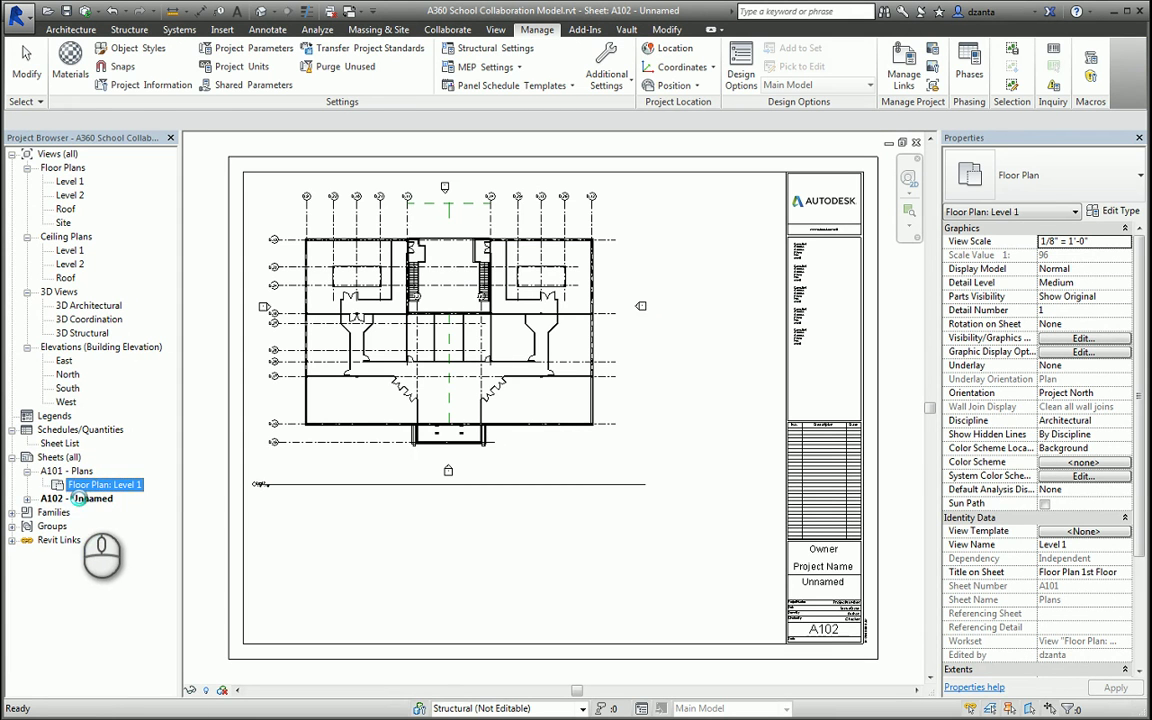
Drop the Level 1 plan viewport onto A102, then select and delete it
left_click_drag(80, 497, 82, 498)
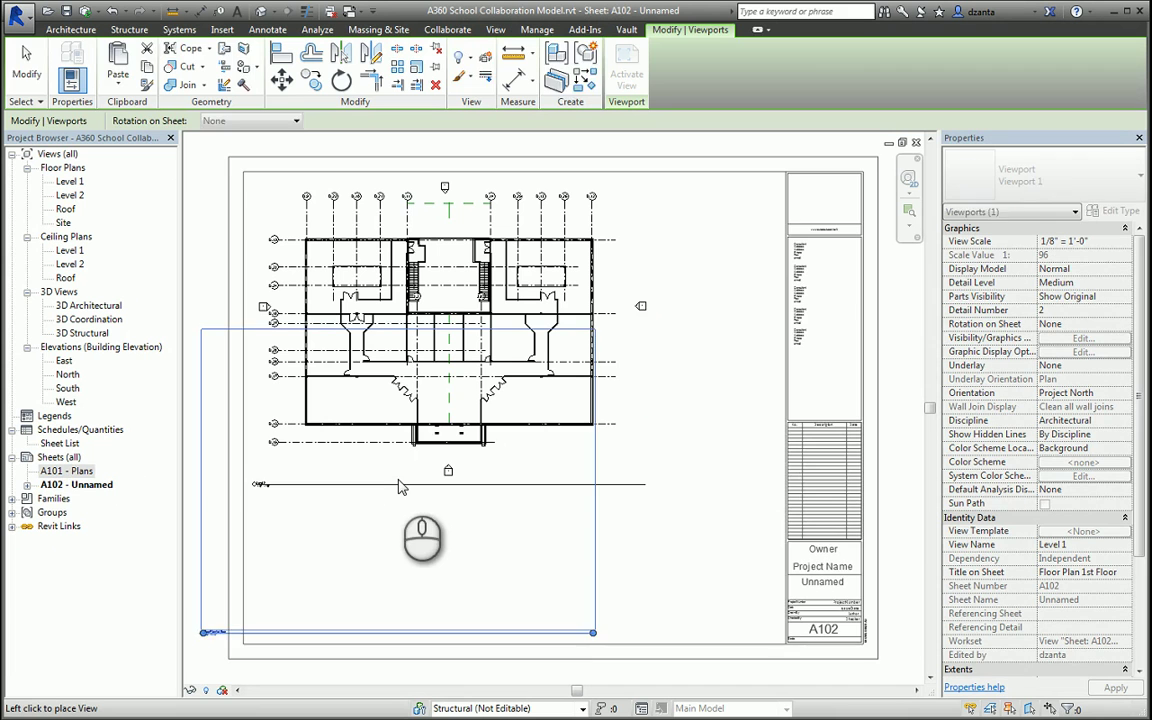
left_click(585, 484)
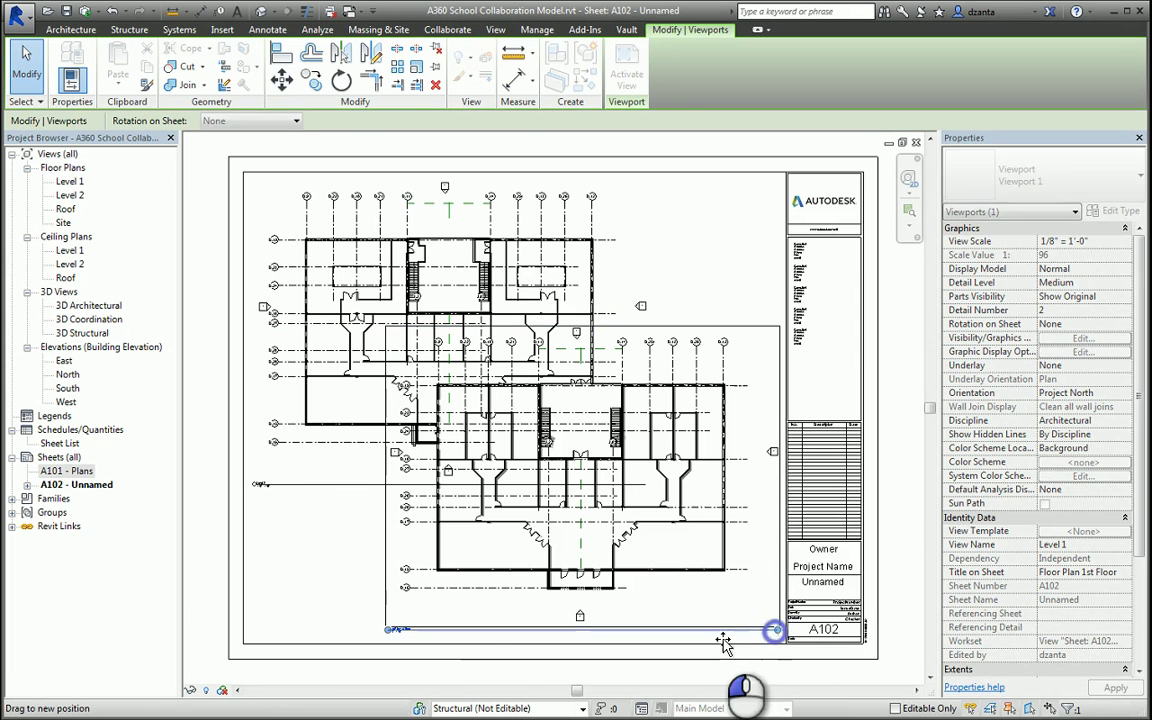
left_click(310, 654)
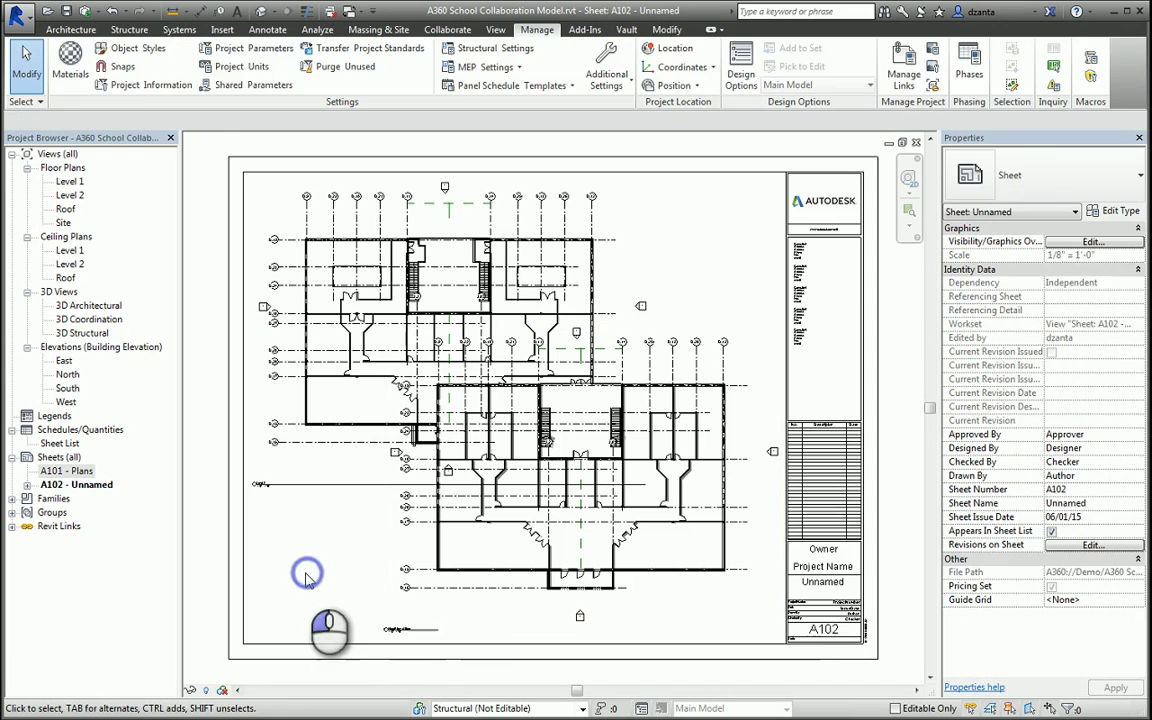
left_click(711, 484)
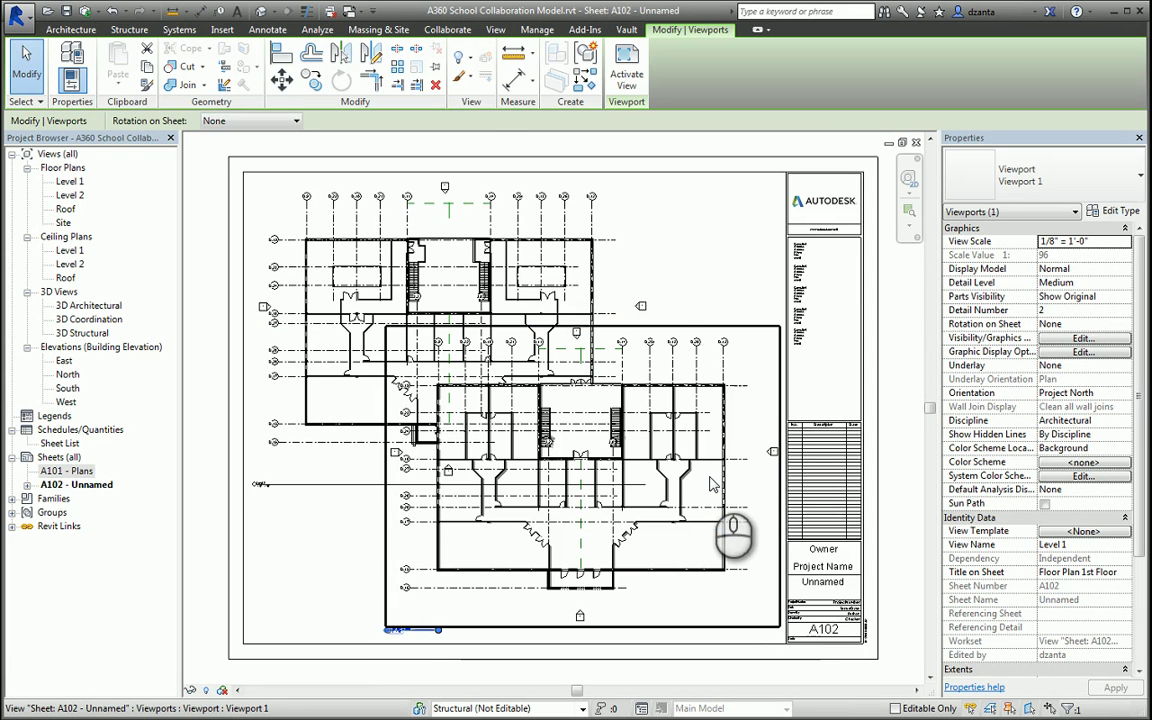
left_click(435, 86)
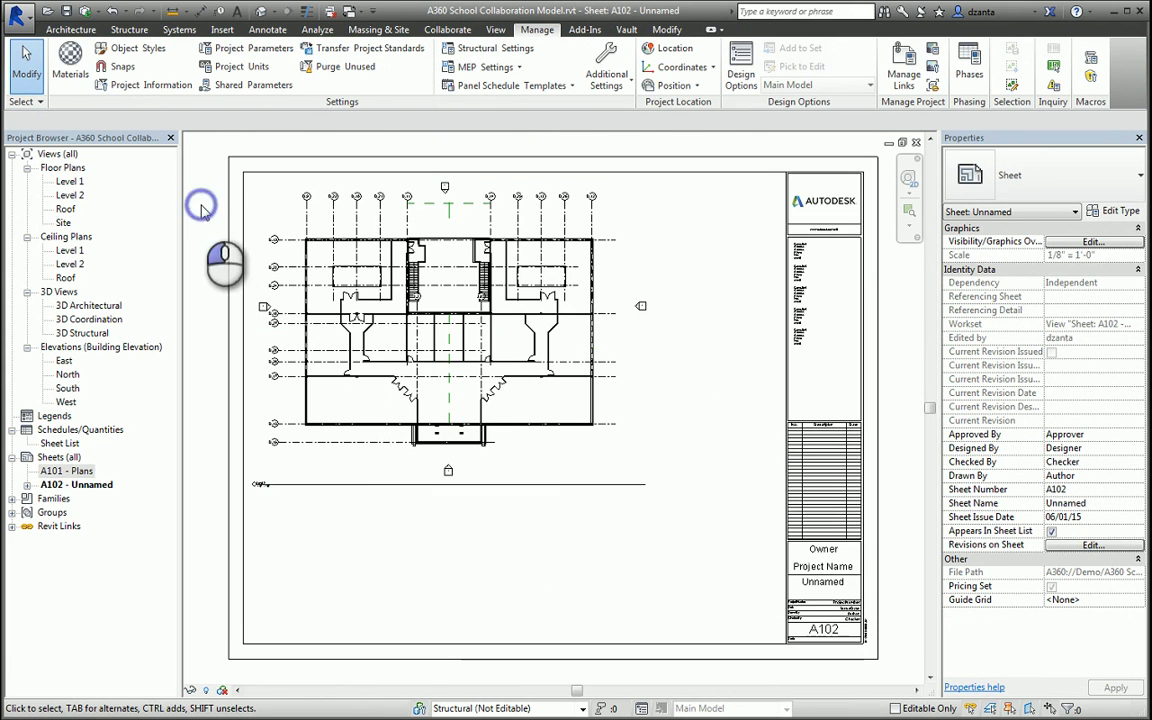
In the Level 1 plan, draw a section line across the north wall
scroll(288, 328, "up", 2)
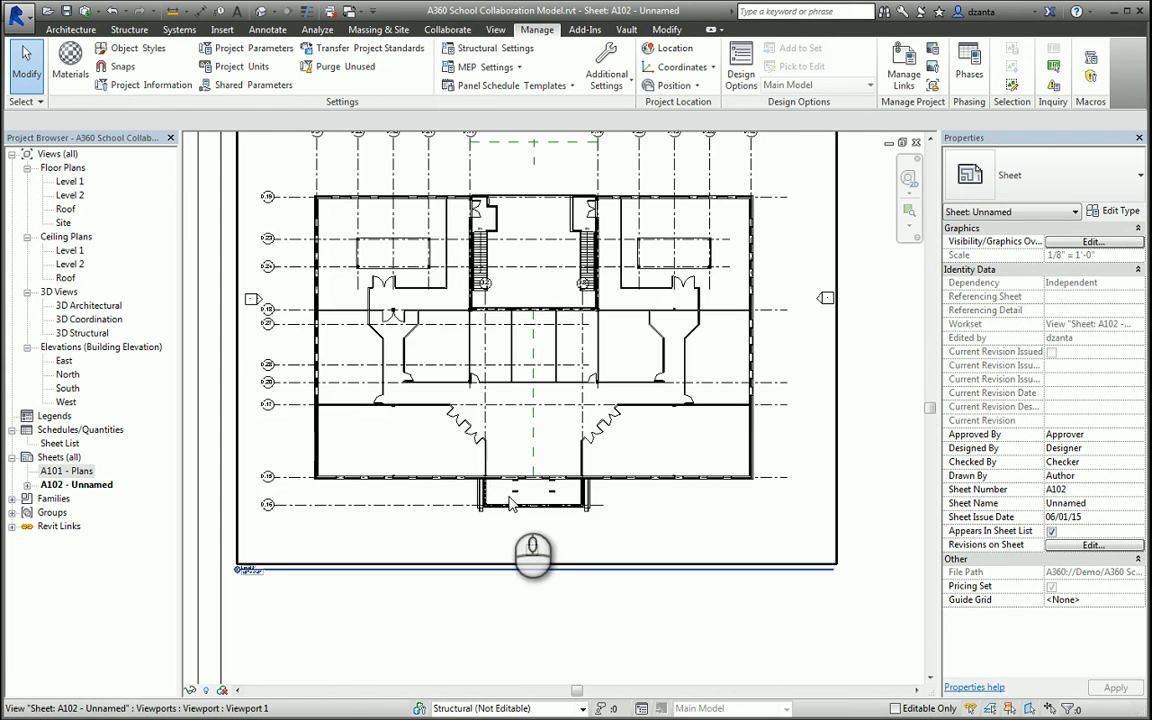
double_click(69, 181)
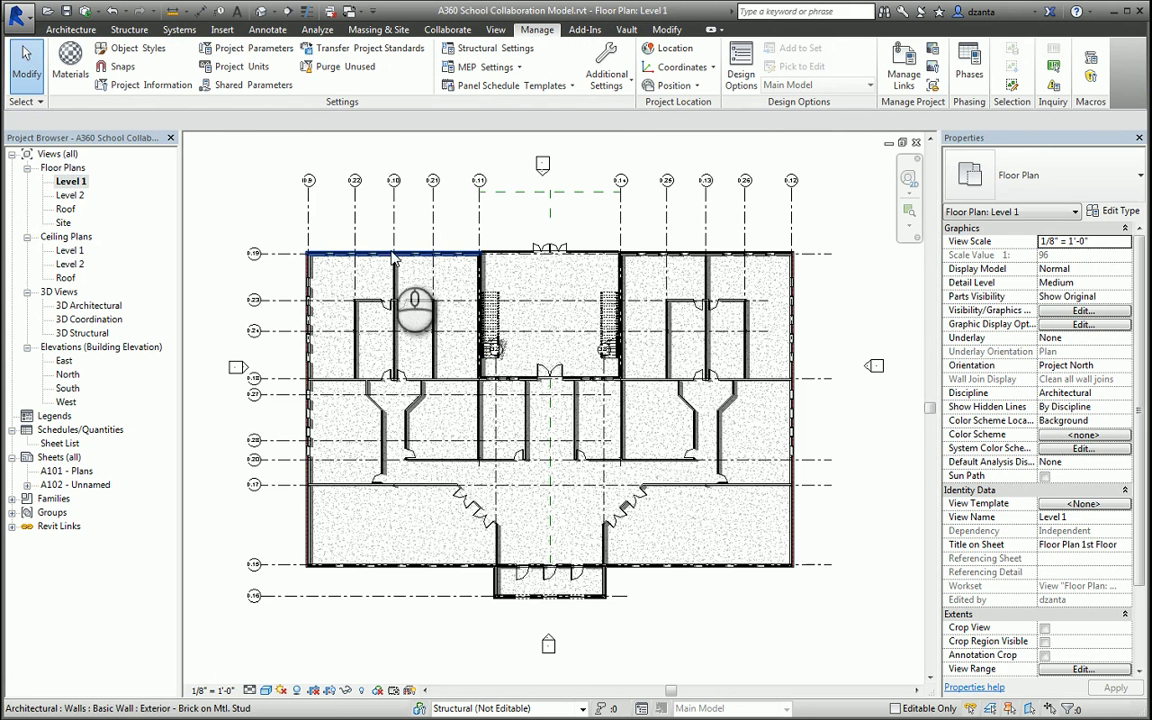
left_click(268, 30)
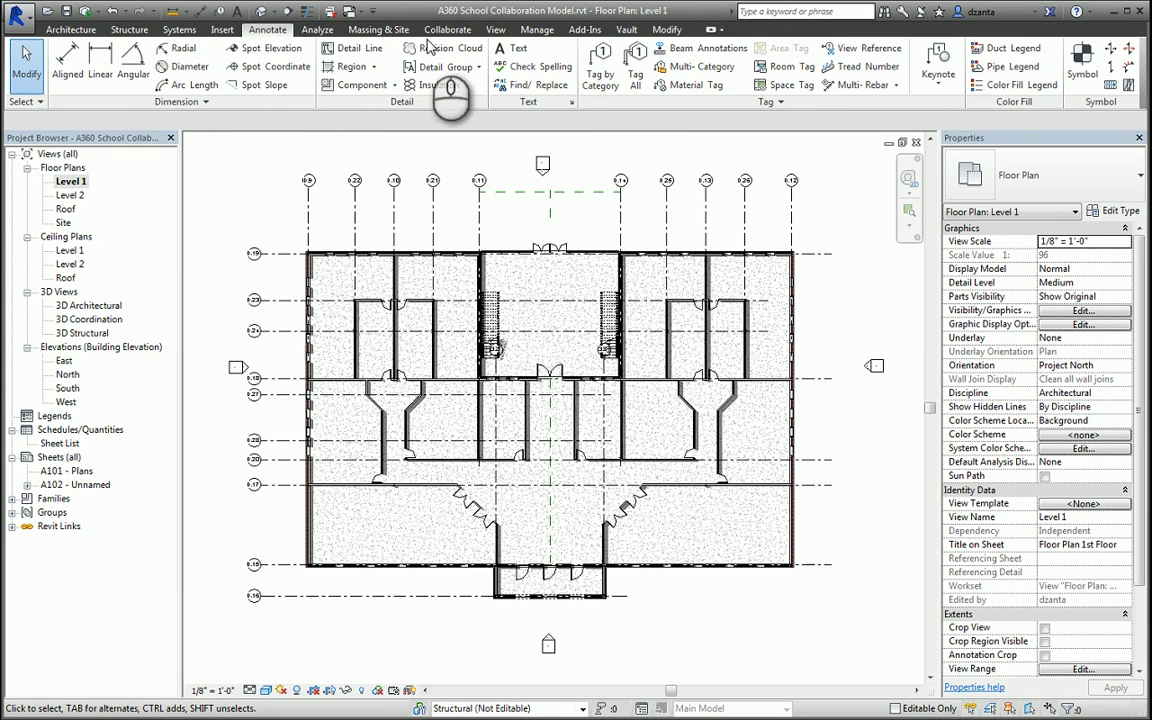
left_click(495, 30)
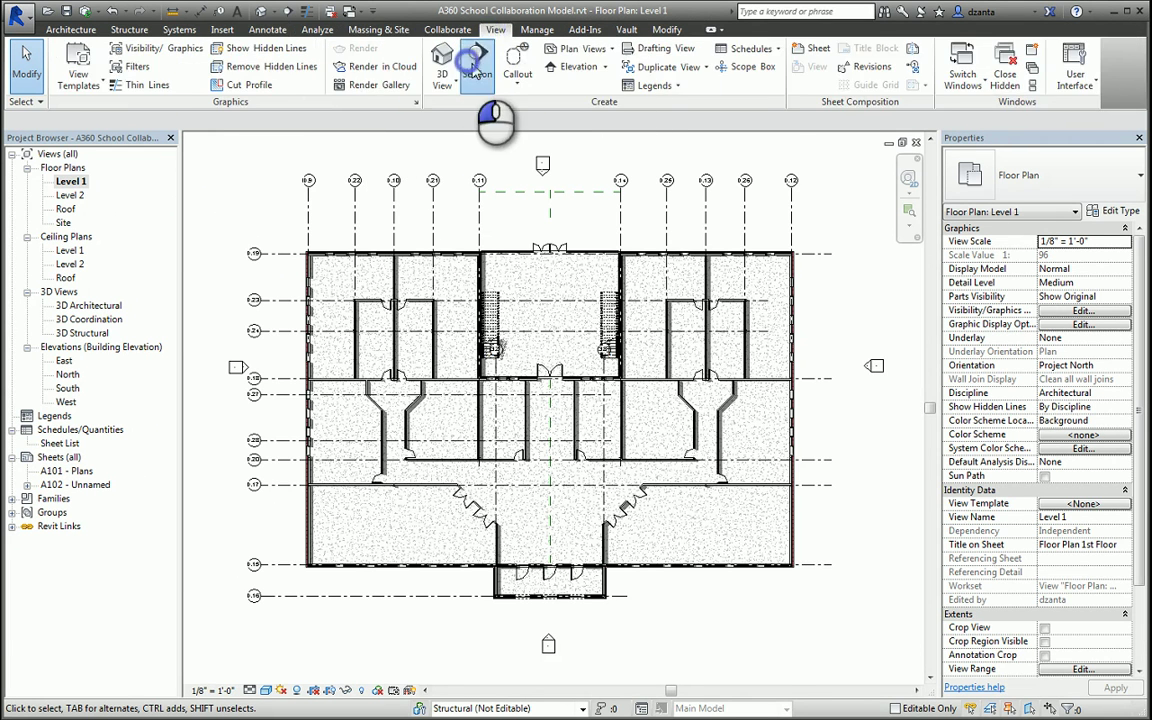
left_click(430, 68)
left_click(442, 232)
left_click(447, 287)
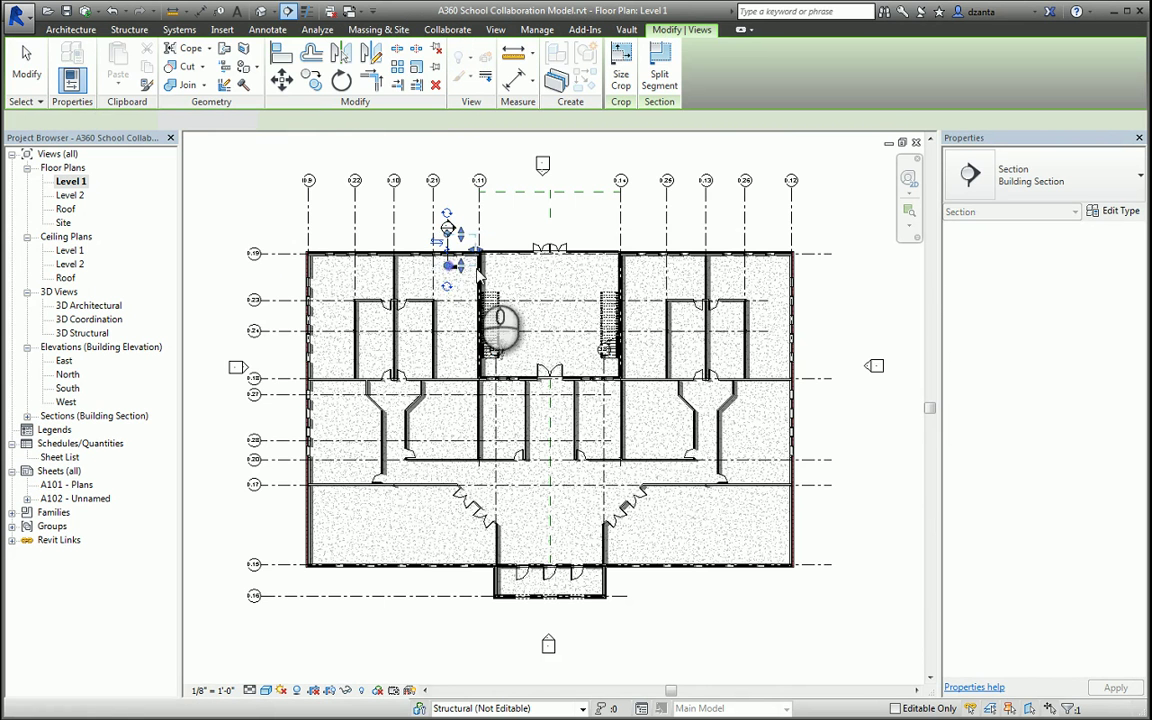
Set the Section 1 view to Fine detail level and Shaded visual style, then close it
right_click(458, 170)
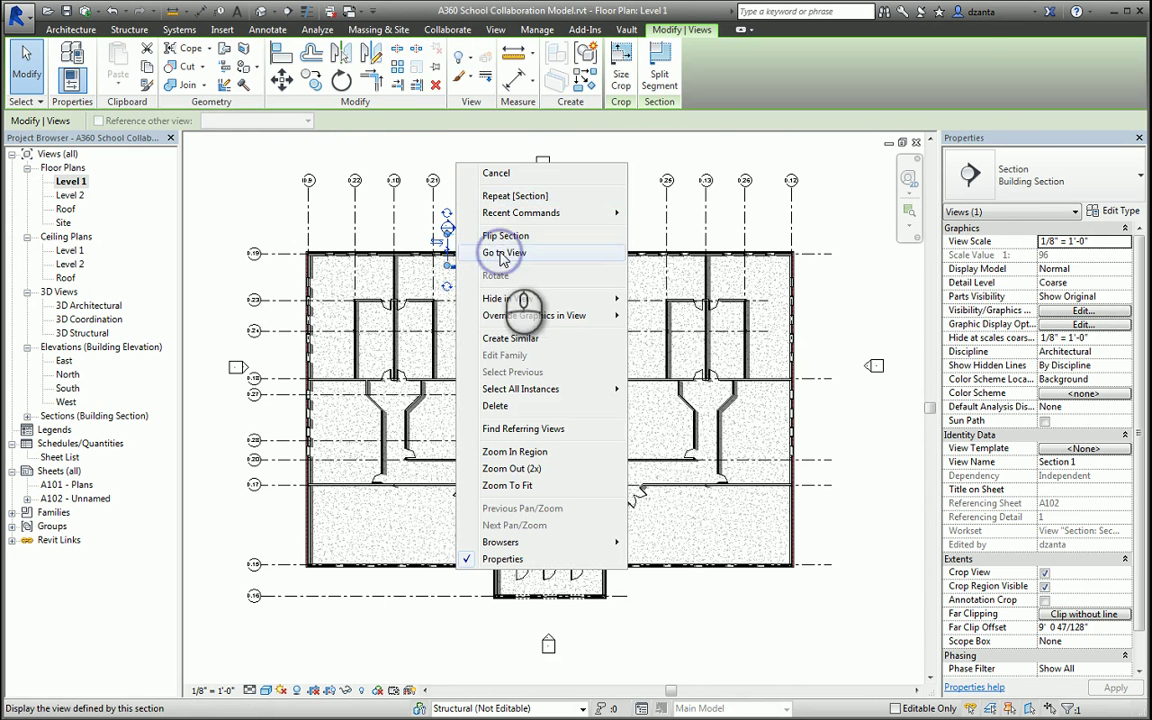
left_click(509, 247)
left_click(249, 690)
left_click(228, 627)
left_click(268, 690)
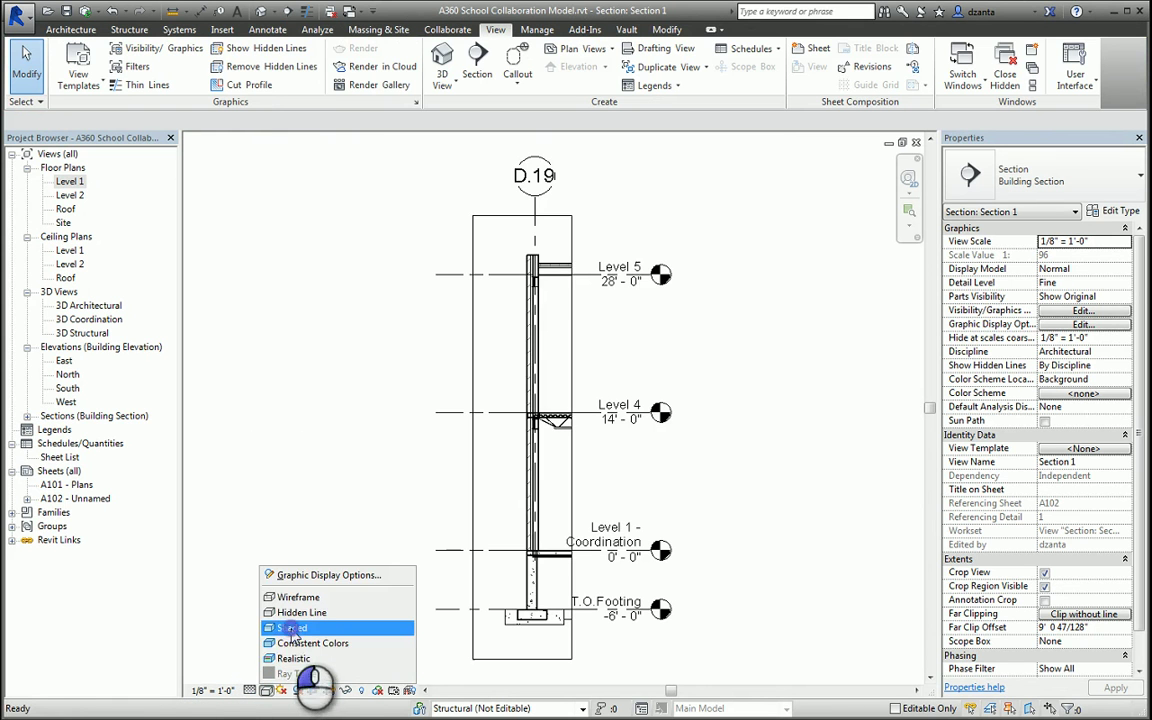
left_click(296, 632)
left_click(916, 142)
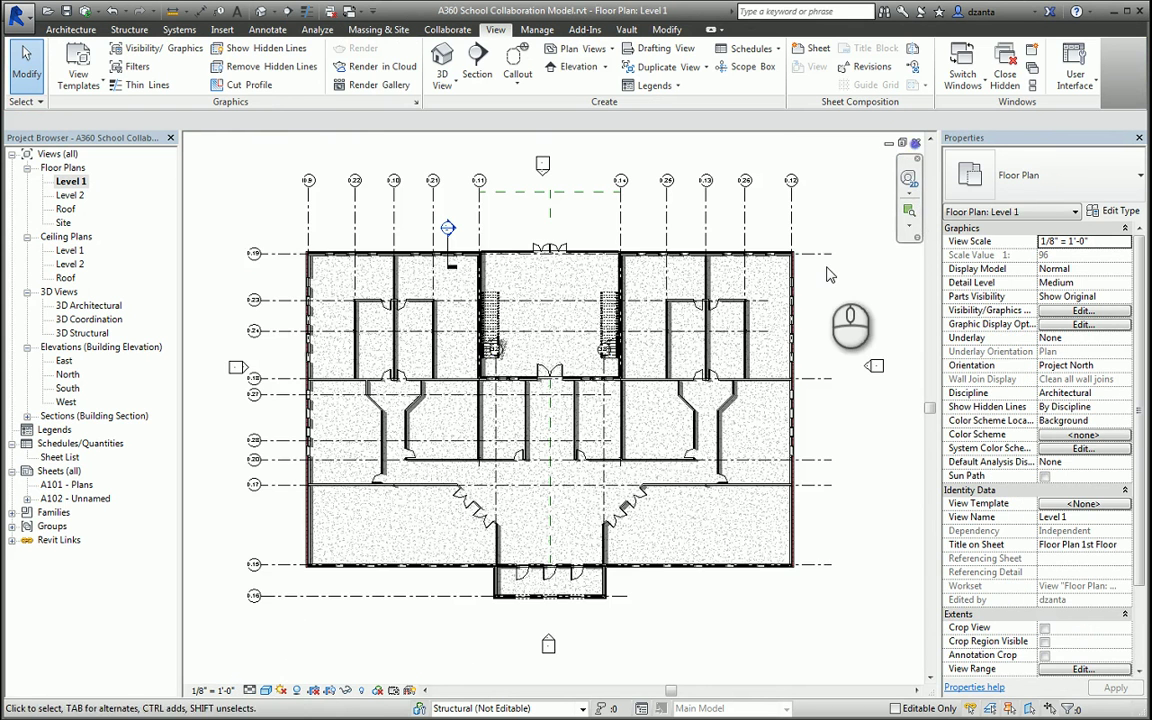
Place Section 1 on the right side of sheet A102
double_click(80, 498)
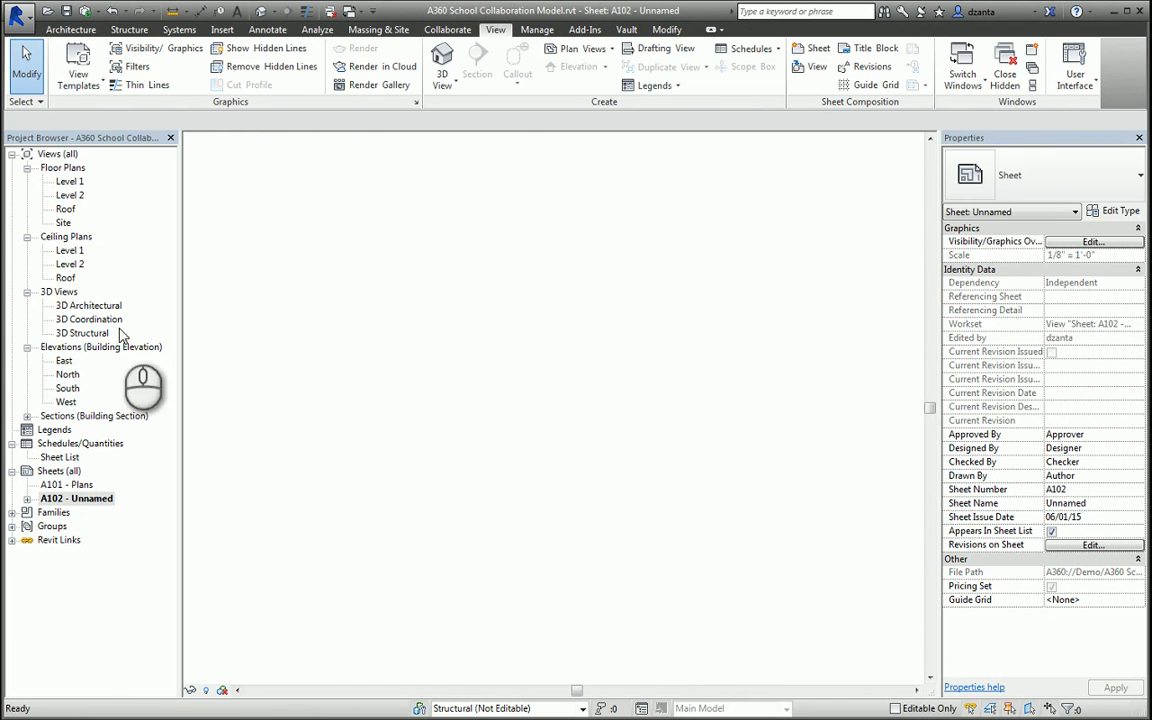
left_click(27, 416)
left_click(74, 429)
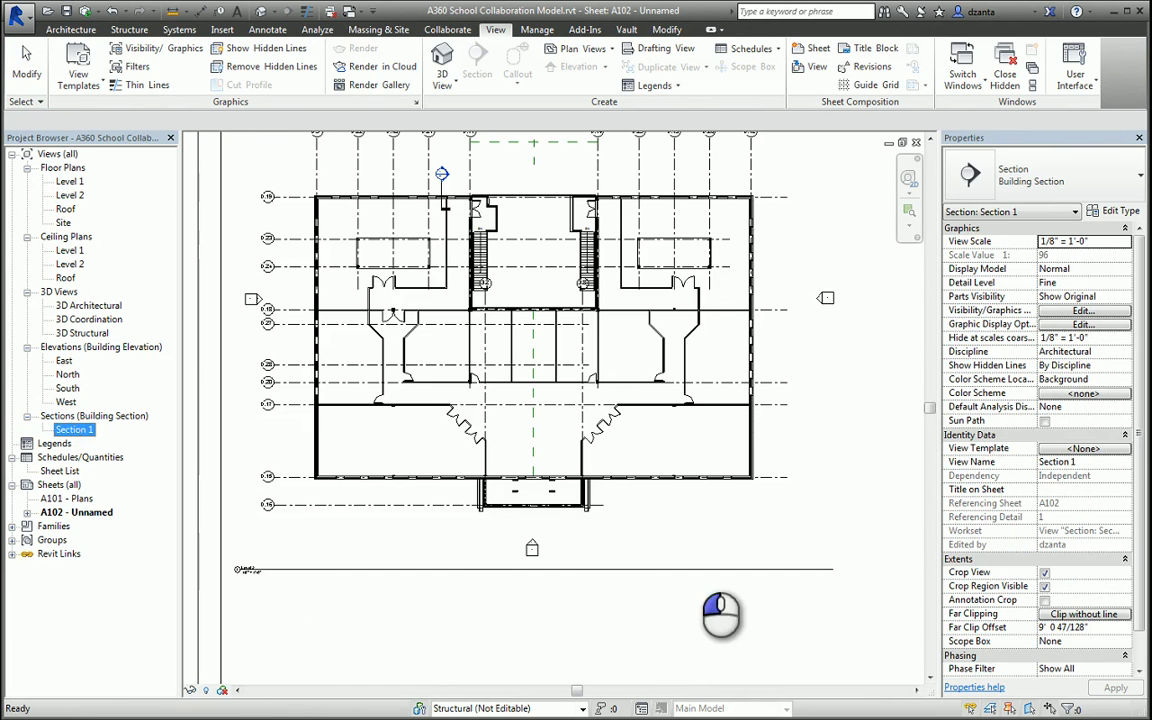
left_click_drag(700, 562, 705, 560)
scroll(713, 337, "down", 3)
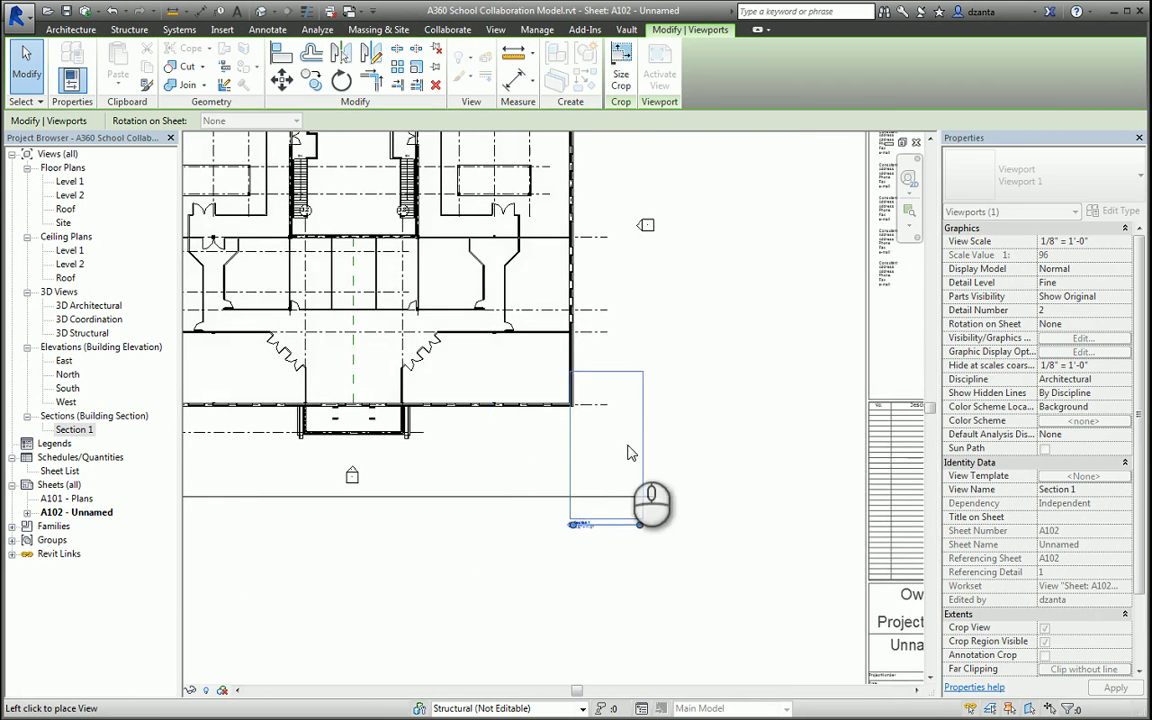
left_click(705, 255)
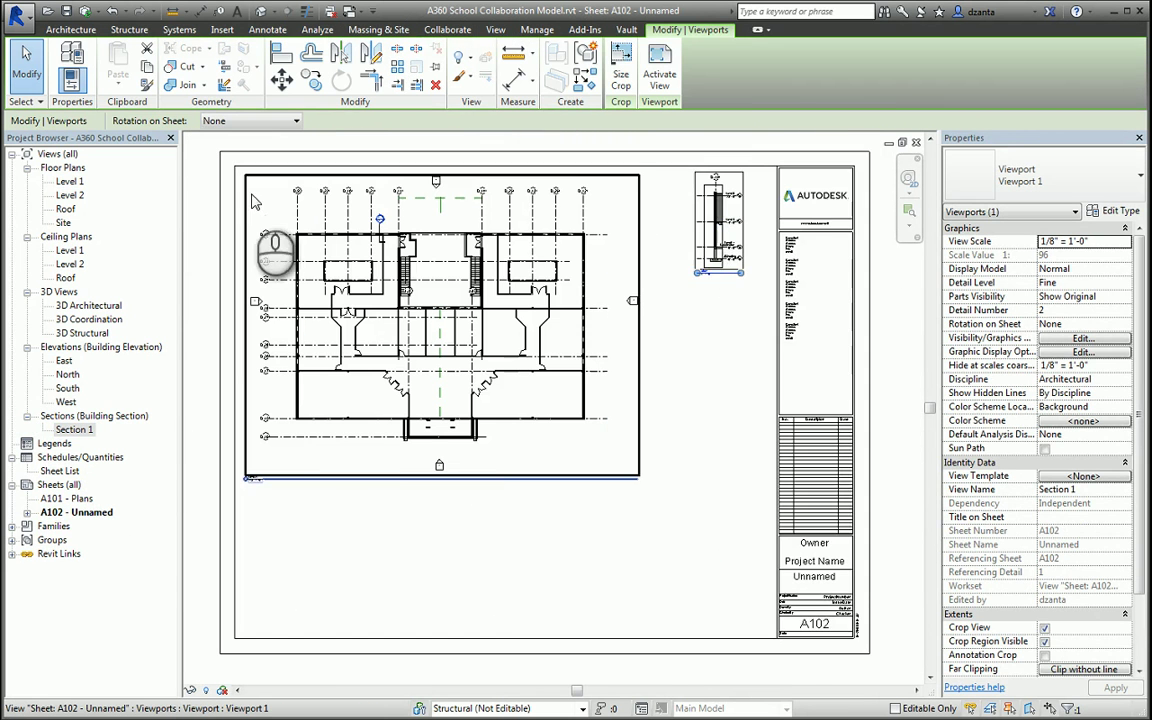
Zoom in to confirm the section head references 2/A102, then recentre the sheet
scroll(370, 220, "up", 3)
scroll(370, 220, "up", 5)
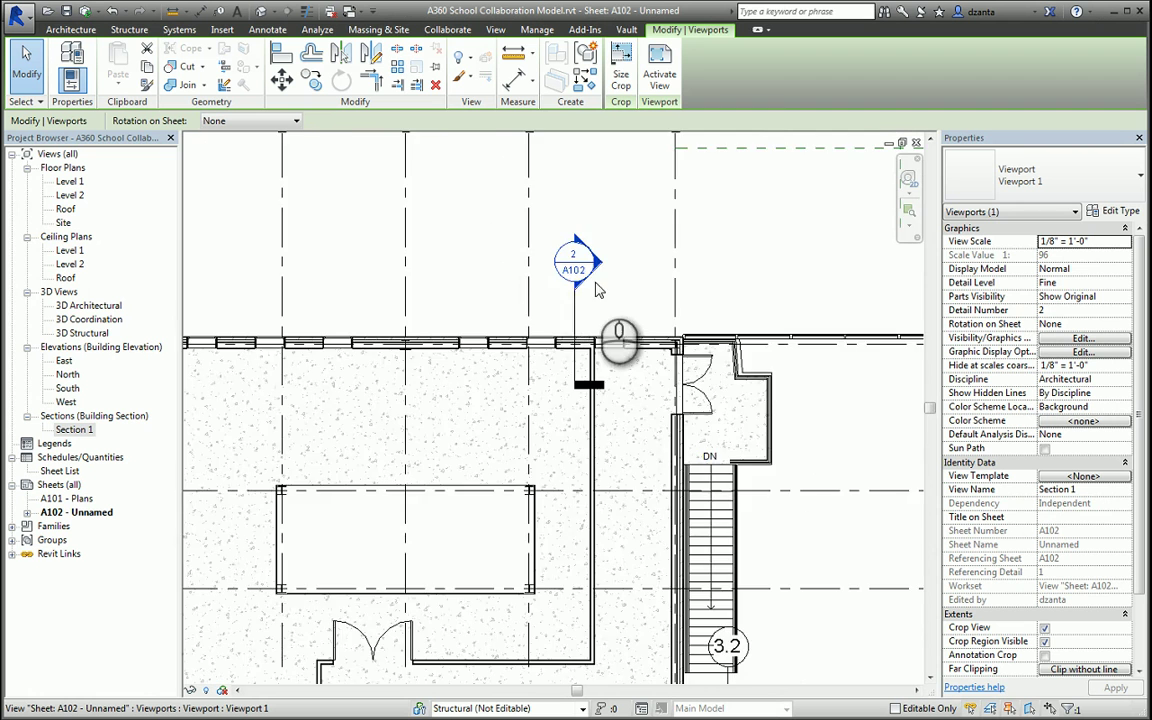
scroll(590, 290, "up", 2)
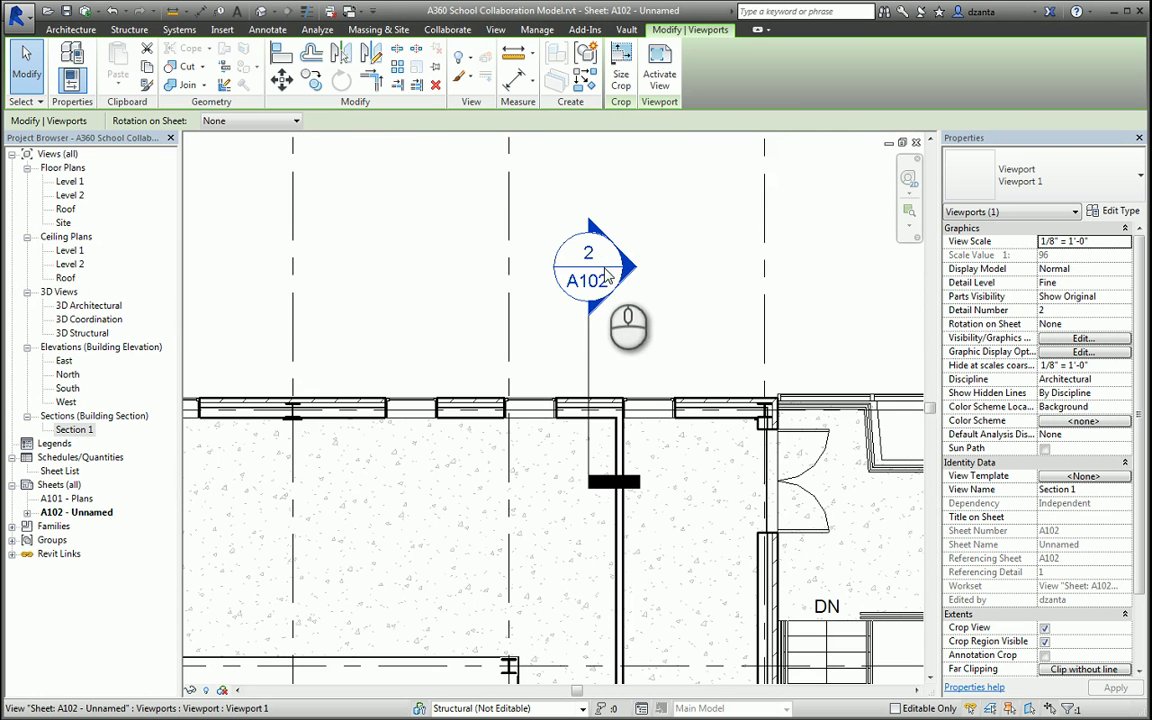
scroll(600, 300, "down", 4)
middle_click_drag(511, 398, 470, 375)
scroll(490, 392, "down", 3)
scroll(525, 435, "down", 2)
middle_click_drag(525, 435, 515, 400)
left_click(830, 370)
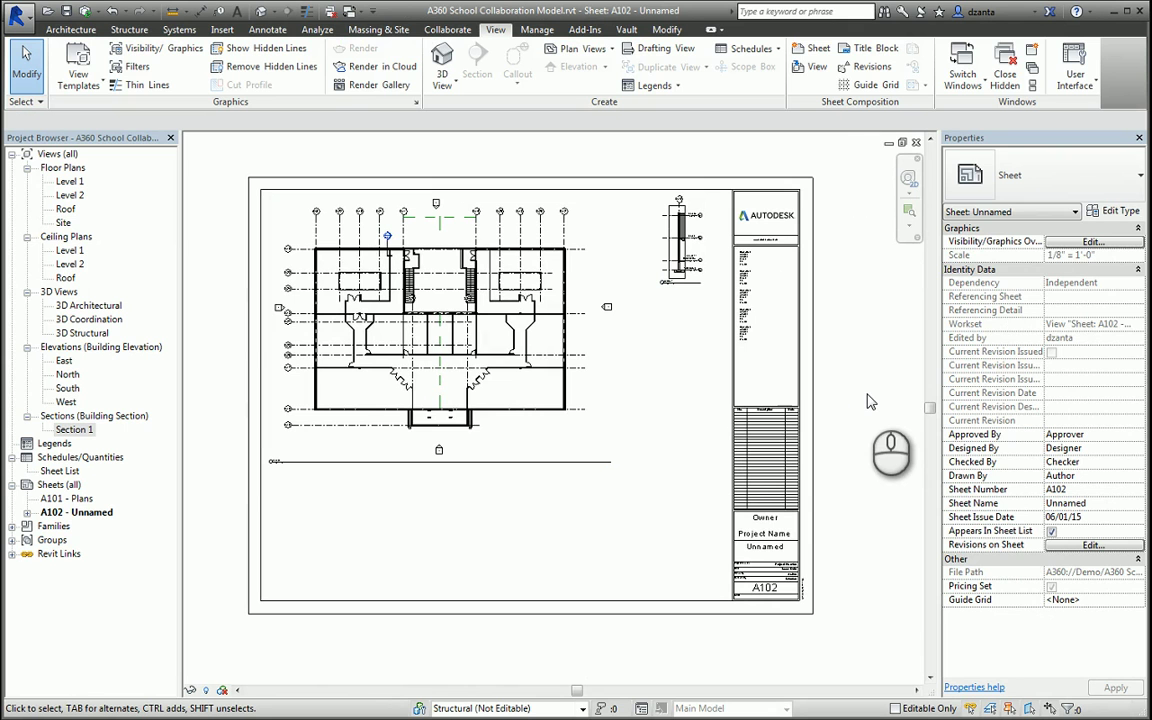